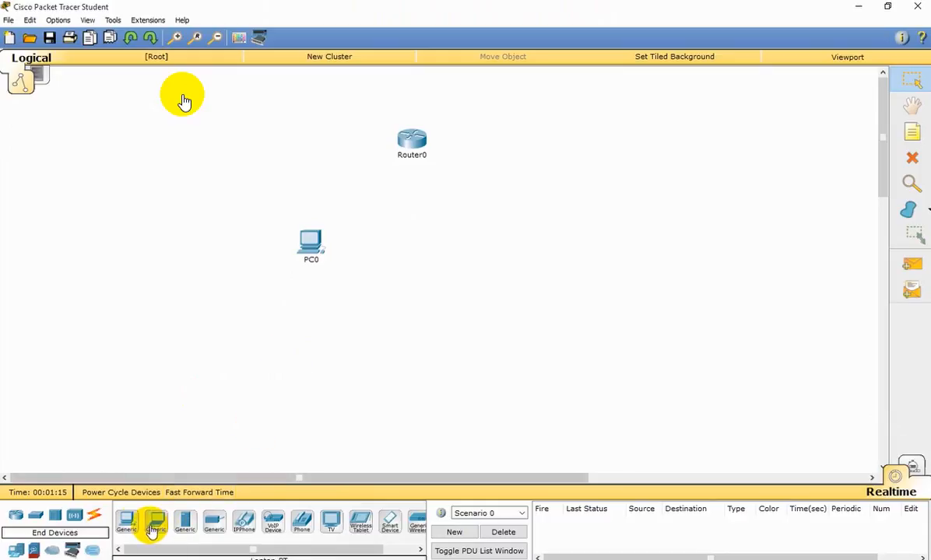
# Add a second PC to the right of PC0 and slightly adjust the positions of PC0 and Router0.
pyautogui.click(491, 241)
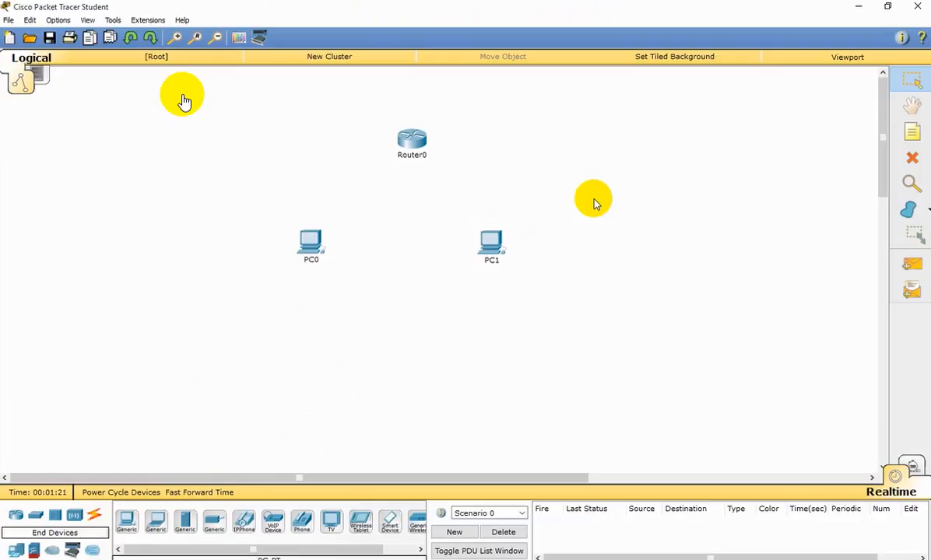
pyautogui.click(314, 240)
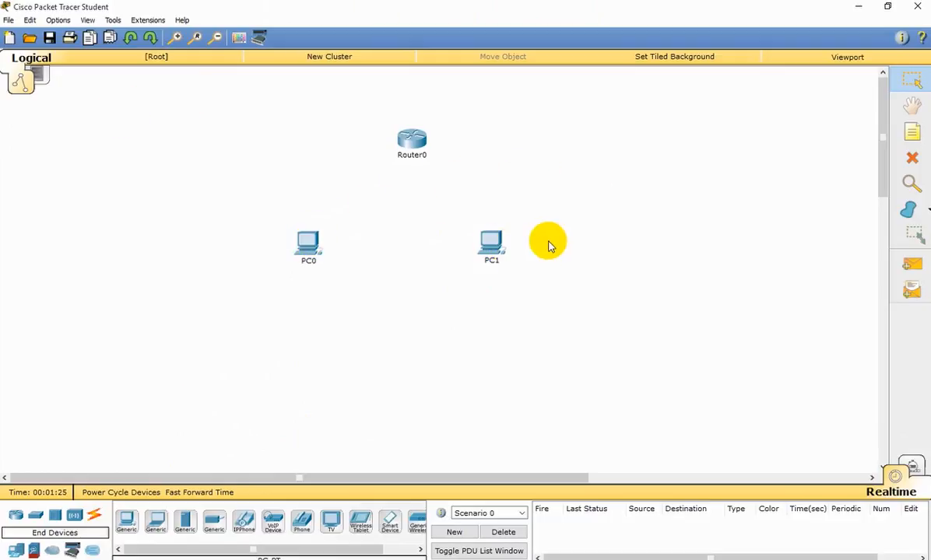
pyautogui.moveTo(415, 140)
pyautogui.mouseDown()
pyautogui.moveTo(424, 144)
pyautogui.moveTo(421, 137)
pyautogui.mouseUp()
pyautogui.click(604, 209)
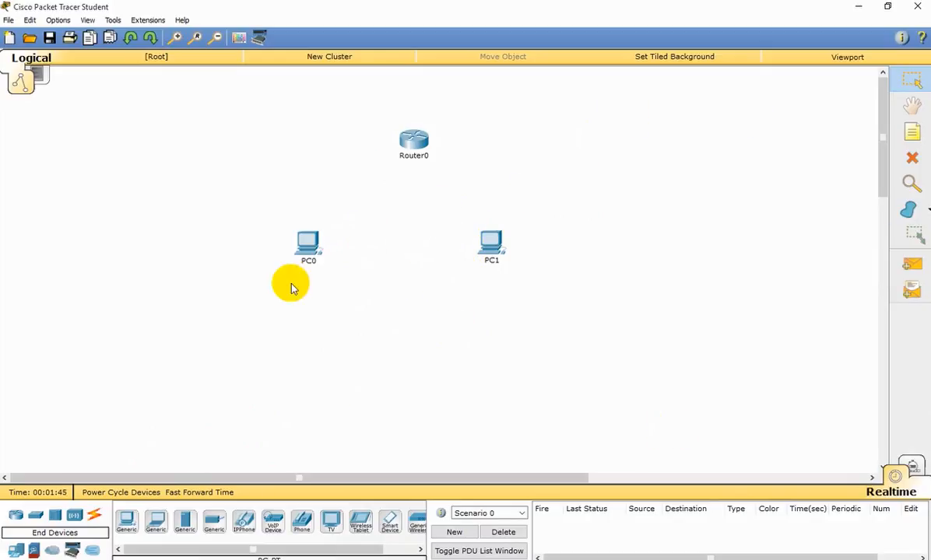
# Cable PC0 and PC1 to Router0 using the automatically chosen connection type.
pyautogui.click(97, 519)
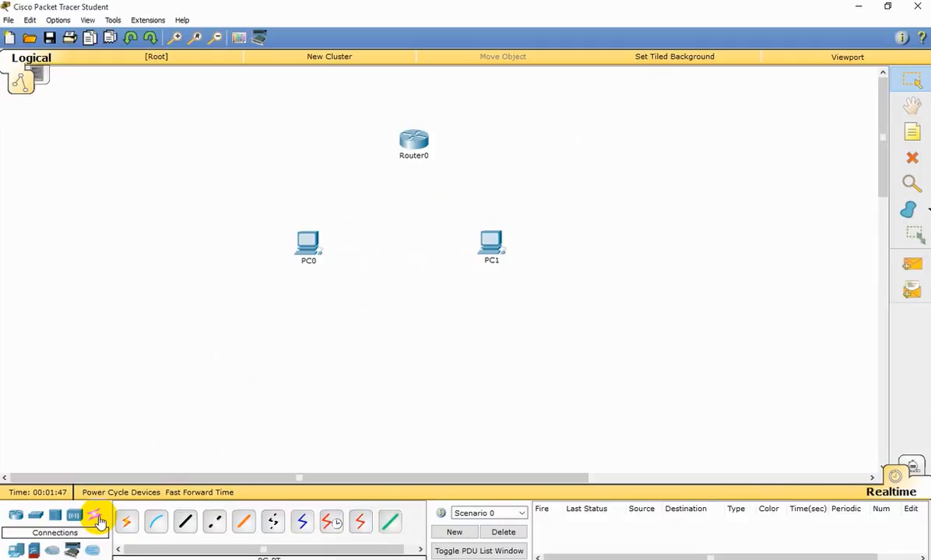
pyautogui.click(126, 522)
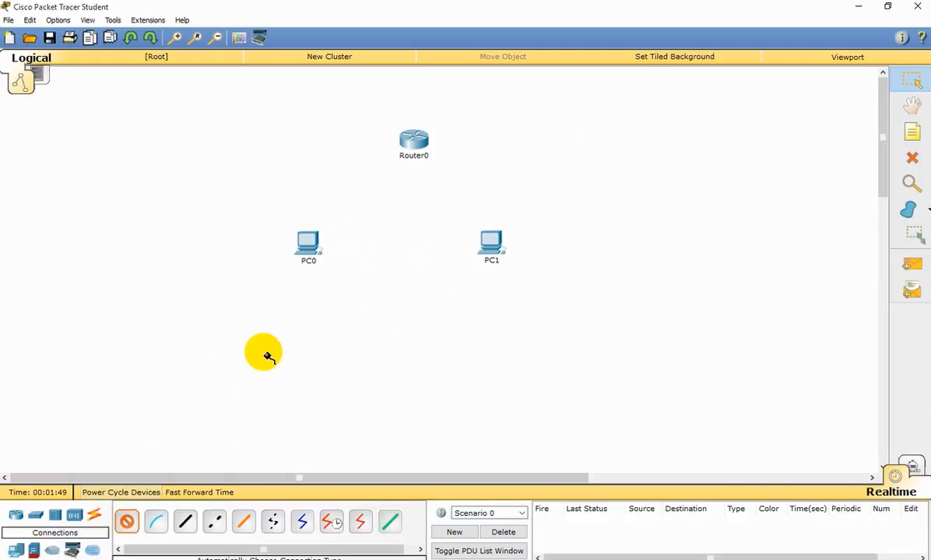
pyautogui.click(307, 241)
pyautogui.click(410, 137)
pyautogui.click(129, 527)
pyautogui.click(329, 233)
pyautogui.click(410, 138)
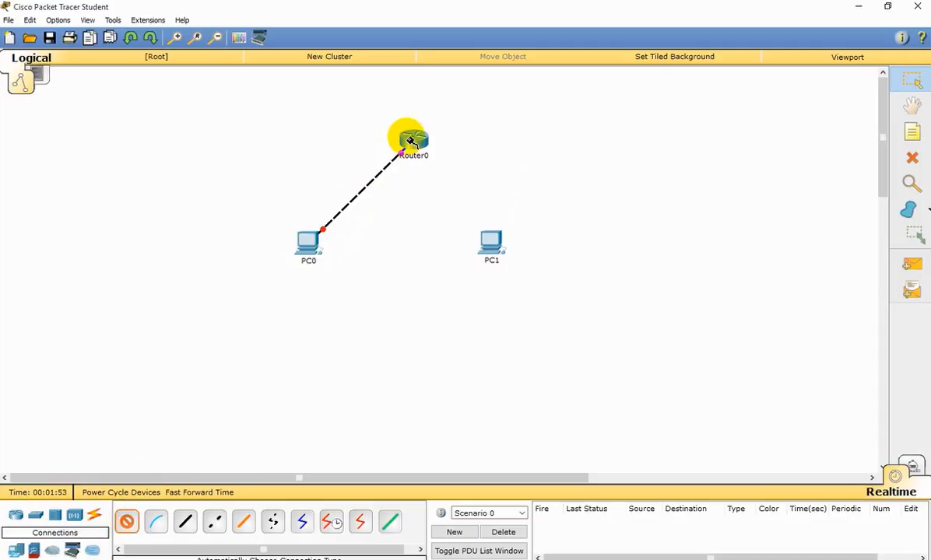
pyautogui.click(489, 248)
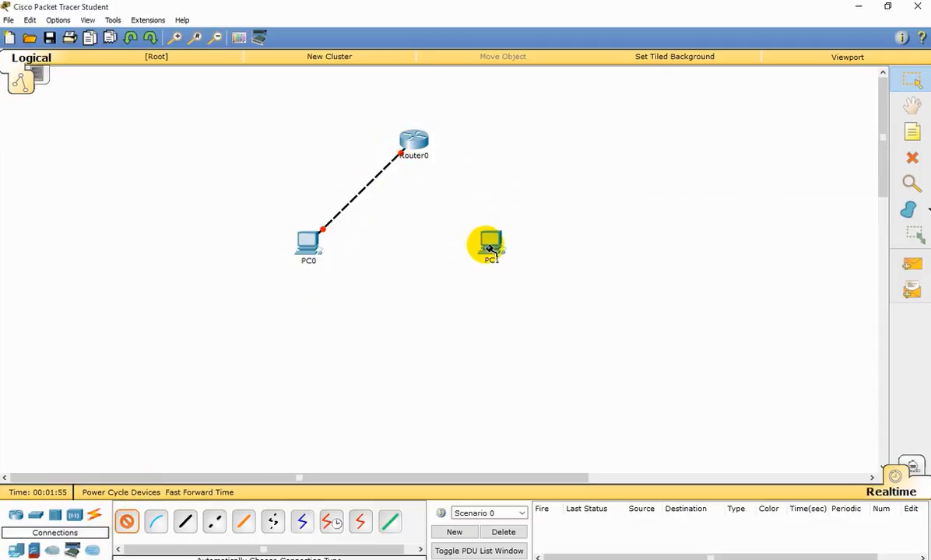
pyautogui.click(411, 141)
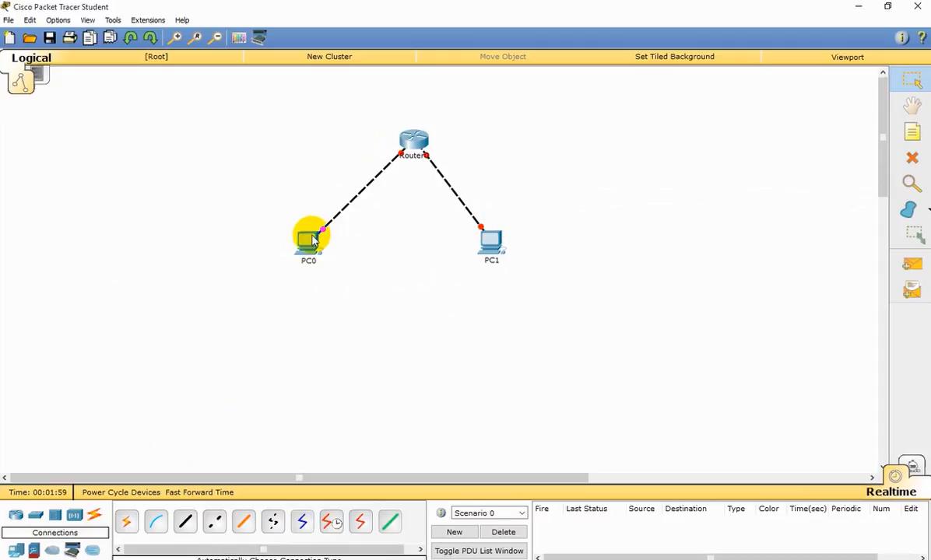
# Open Router0's configuration settings for the FastEthernet0/0 interface.
pyautogui.click(417, 143)
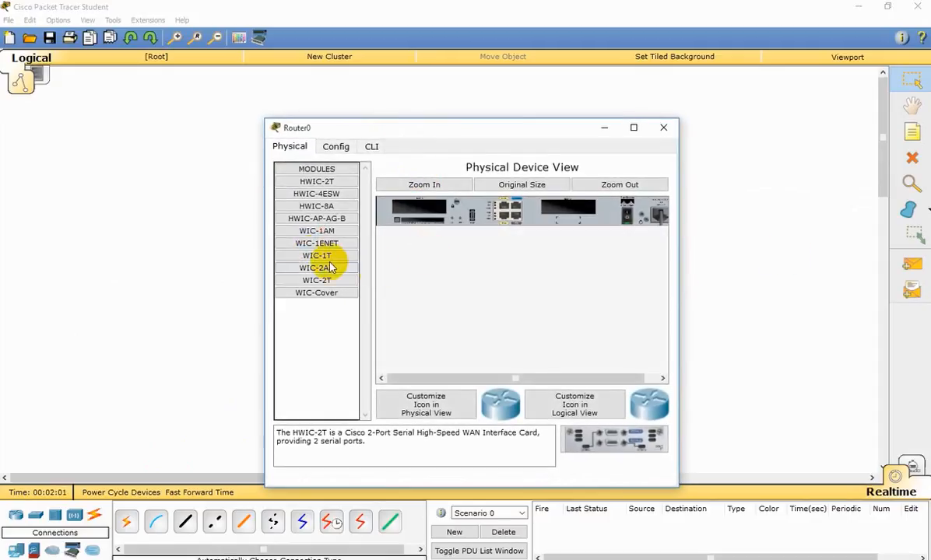
pyautogui.click(337, 146)
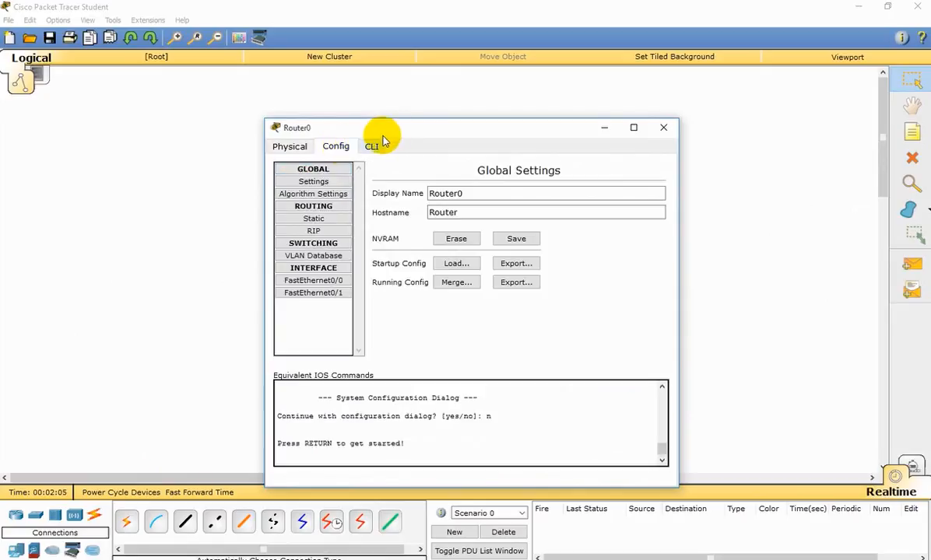
pyautogui.moveTo(400, 137); pyautogui.dragTo(407, 150)
pyautogui.click(340, 294)
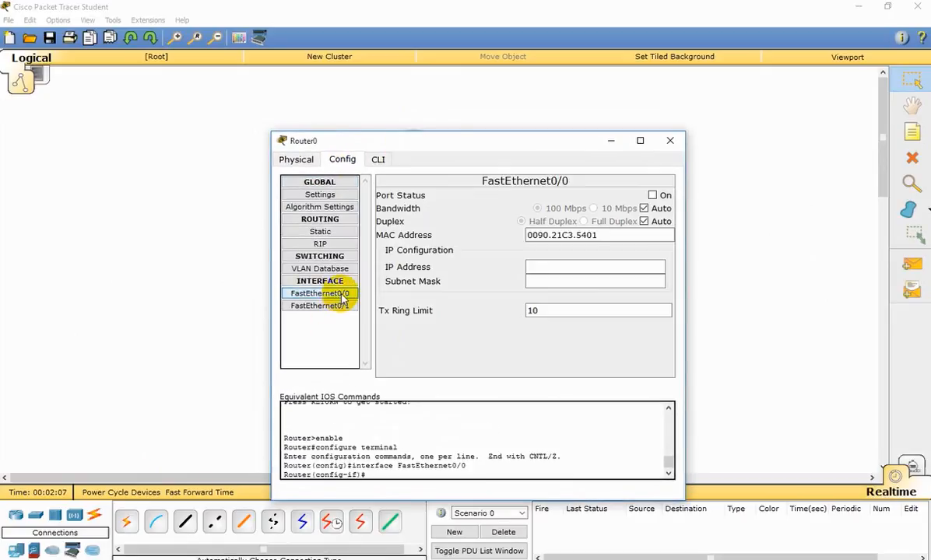
pyautogui.moveTo(482, 145); pyautogui.dragTo(752, 152)
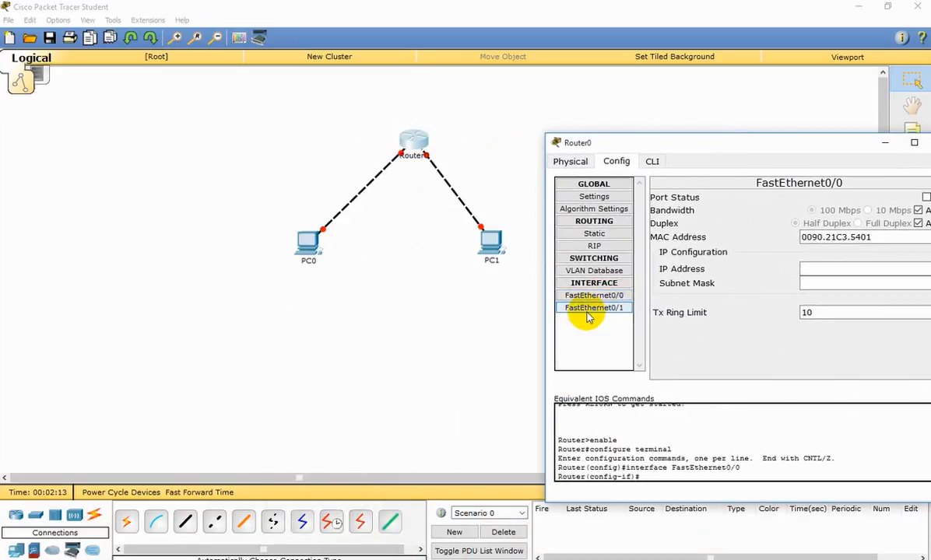
pyautogui.moveTo(751, 145); pyautogui.dragTo(580, 224)
pyautogui.moveTo(518, 218); pyautogui.dragTo(437, 153)
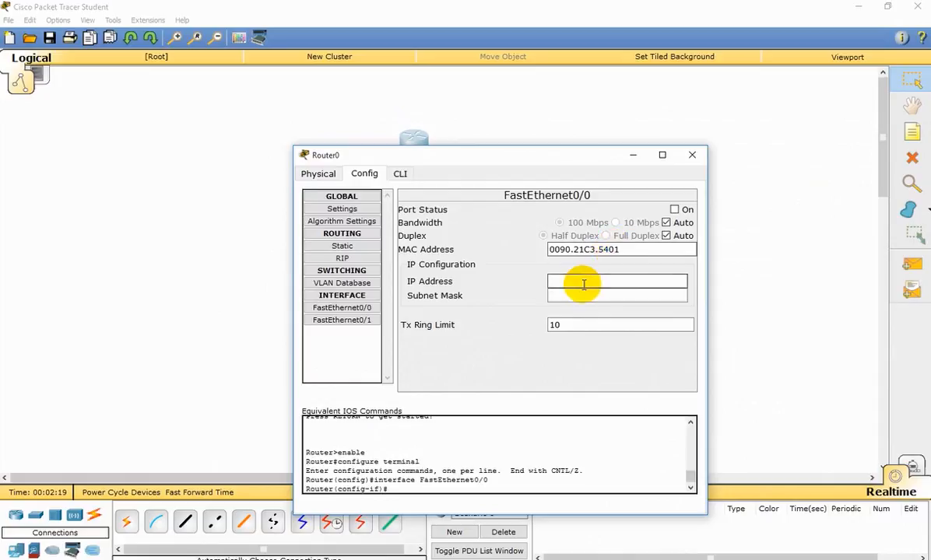
# Turn on FastEthernet0/0 and give it IP address 192.168.1.1 with subnet mask 255.255.255.0, copying the IP address for reuse.
pyautogui.click(675, 210)
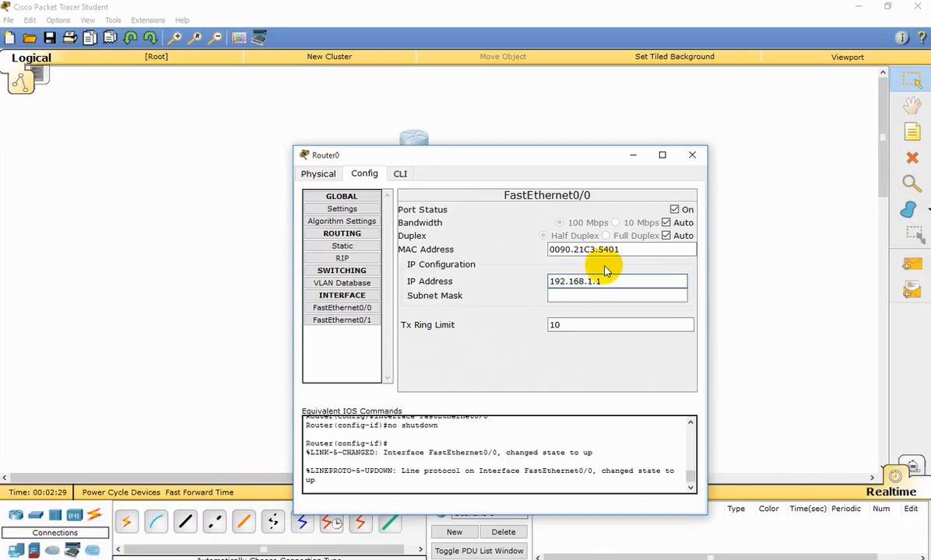
pyautogui.doubleClick(592, 278)
pyautogui.rightClick(551, 280)
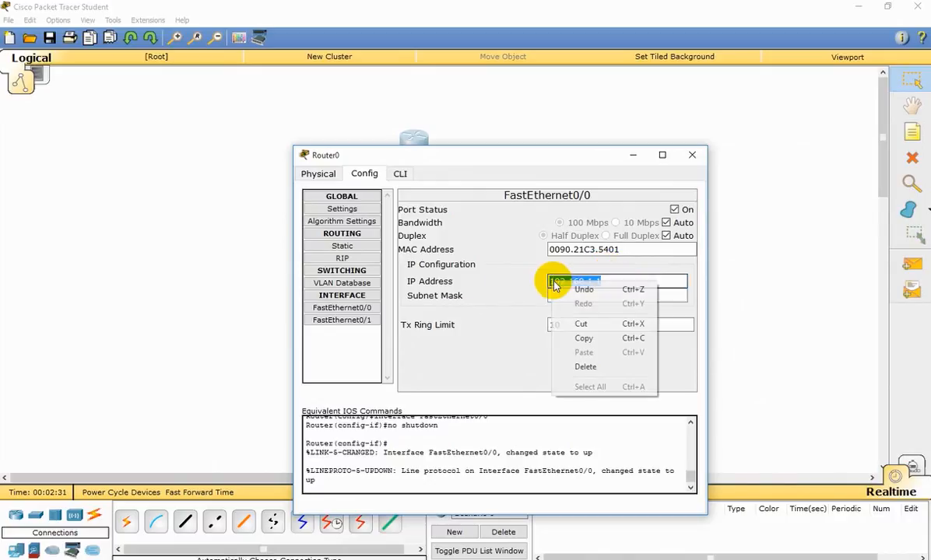
pyautogui.click(582, 337)
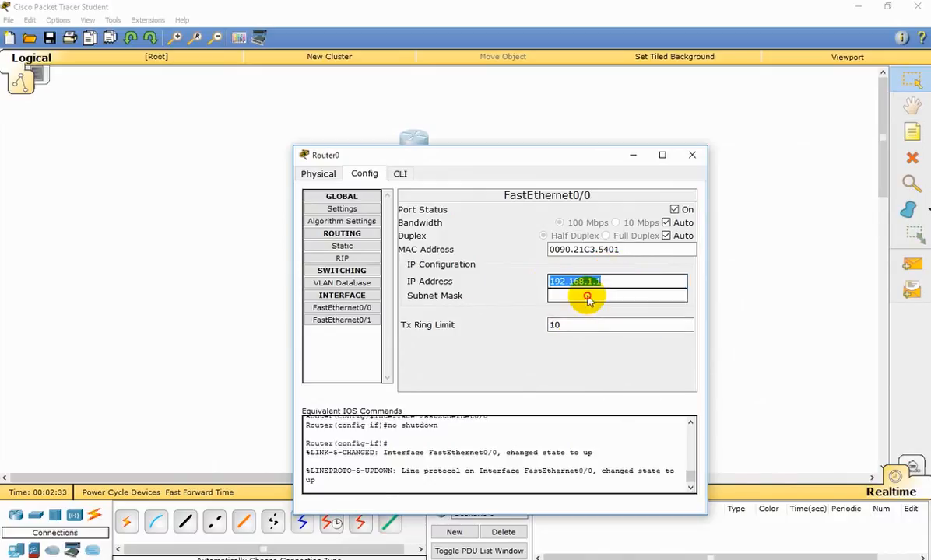
pyautogui.click(588, 296)
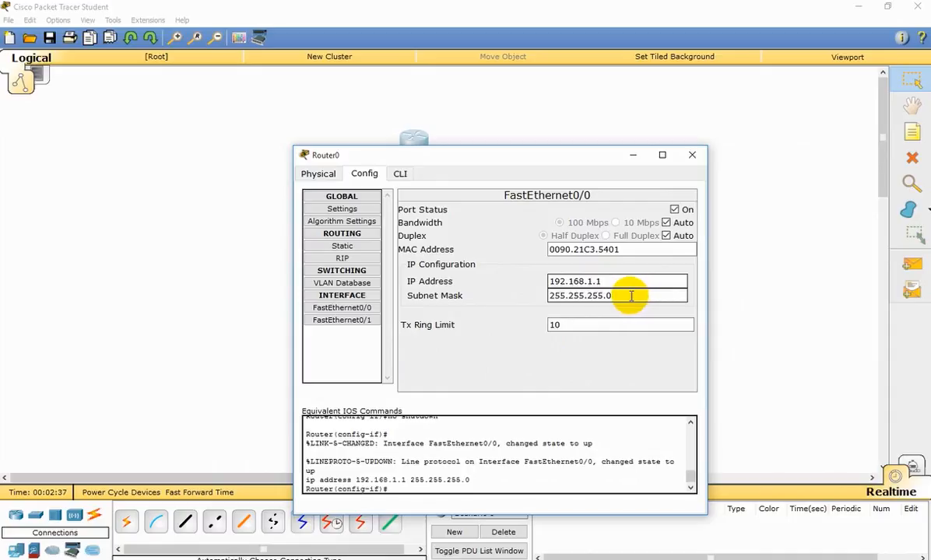
pyautogui.doubleClick(621, 295)
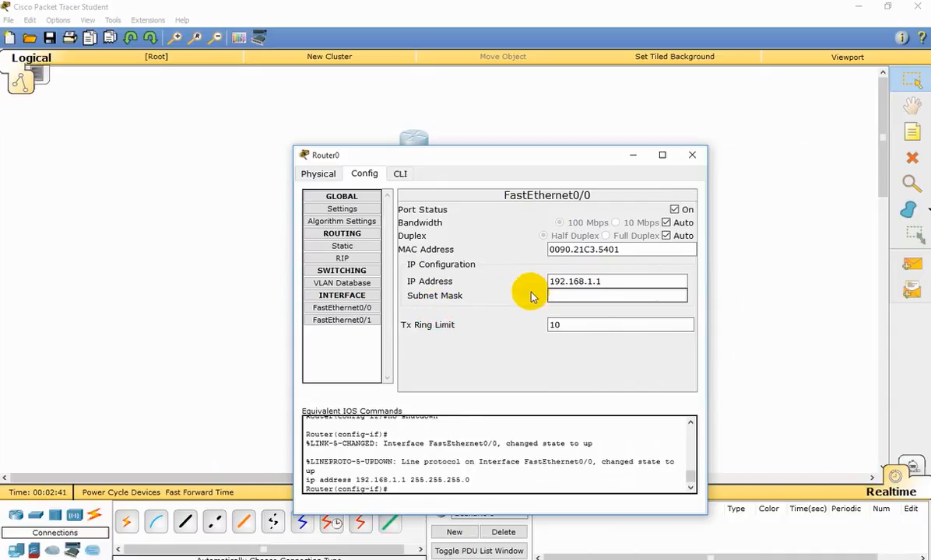
pyautogui.click(601, 282)
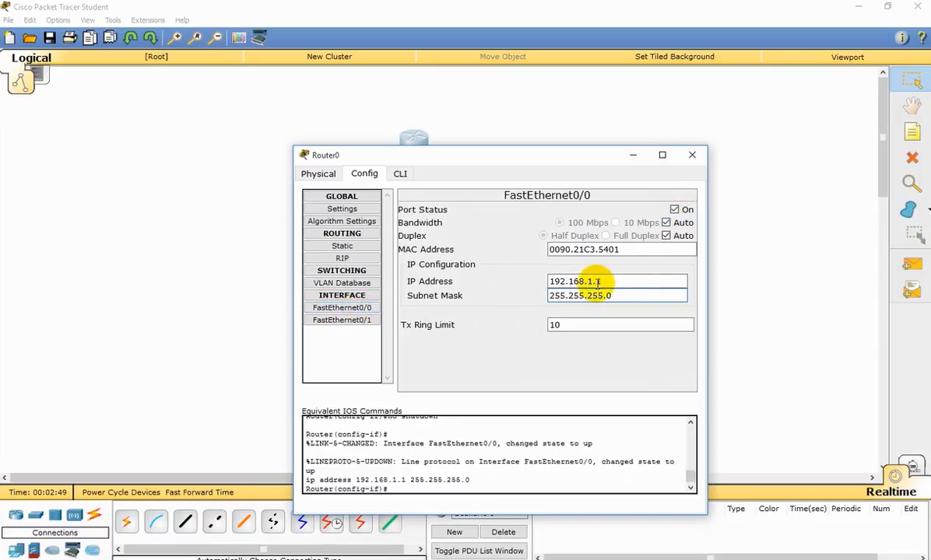
pyautogui.click(351, 322)
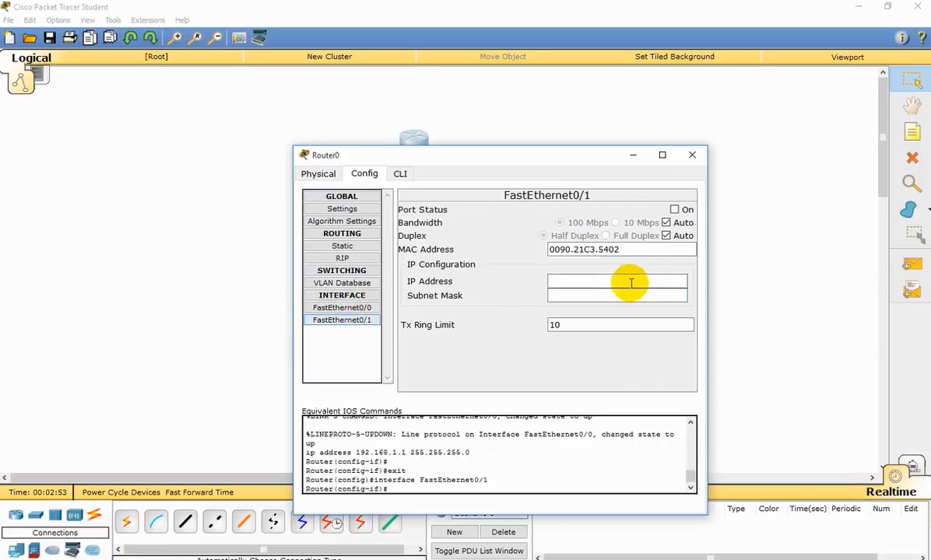
pyautogui.rightClick(622, 280)
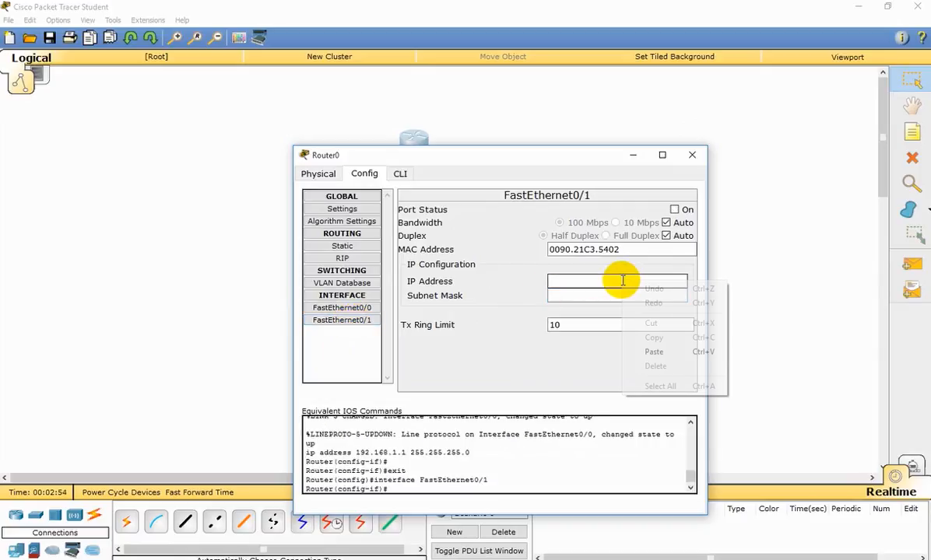
pyautogui.click(653, 352)
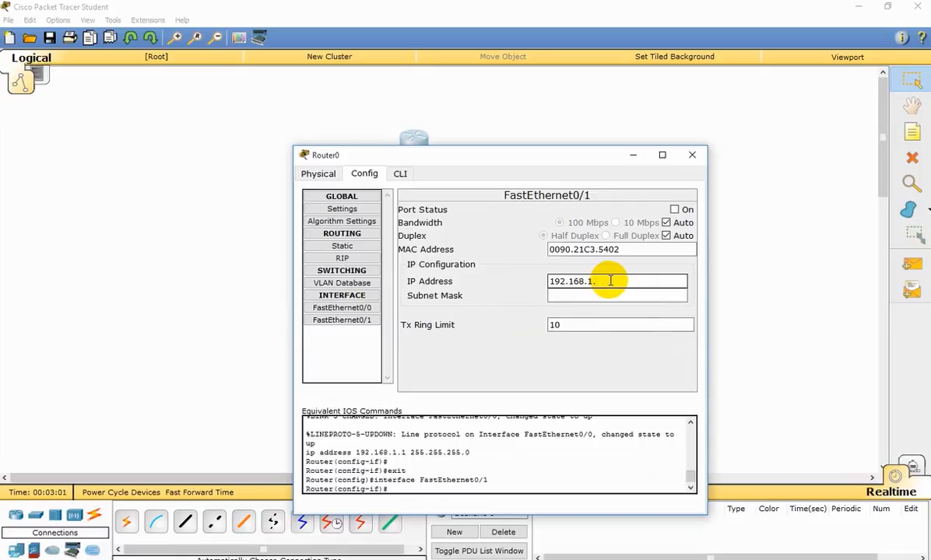
pyautogui.moveTo(568, 159); pyautogui.dragTo(610, 158)
pyautogui.click(406, 306)
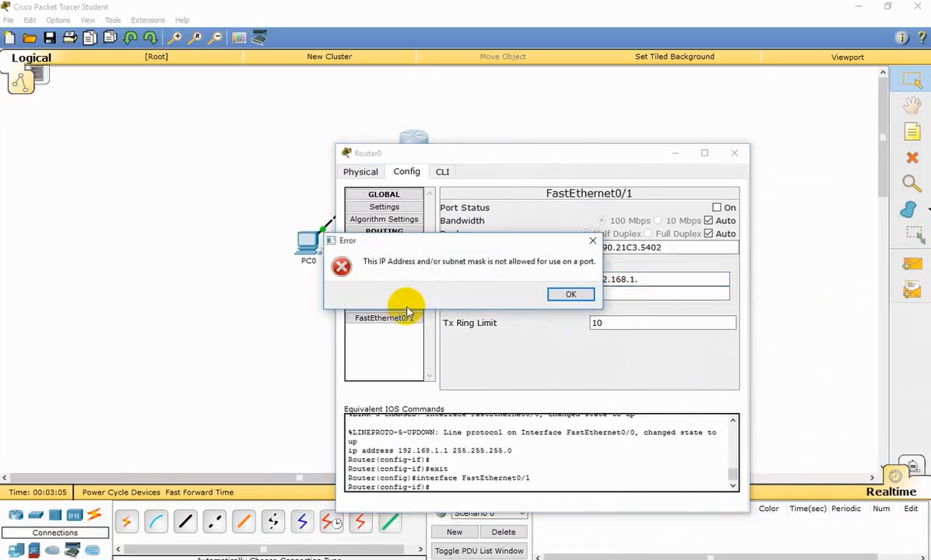
pyautogui.click(593, 242)
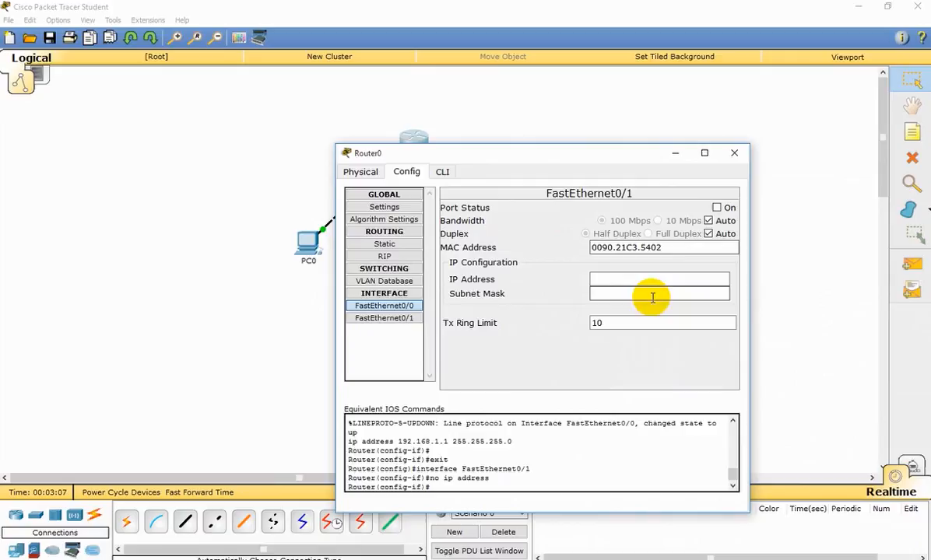
pyautogui.click(733, 153)
# Check the IP configuration of Router0's FastEthernet0/0 interface and close the device windows.
pyautogui.click(413, 145)
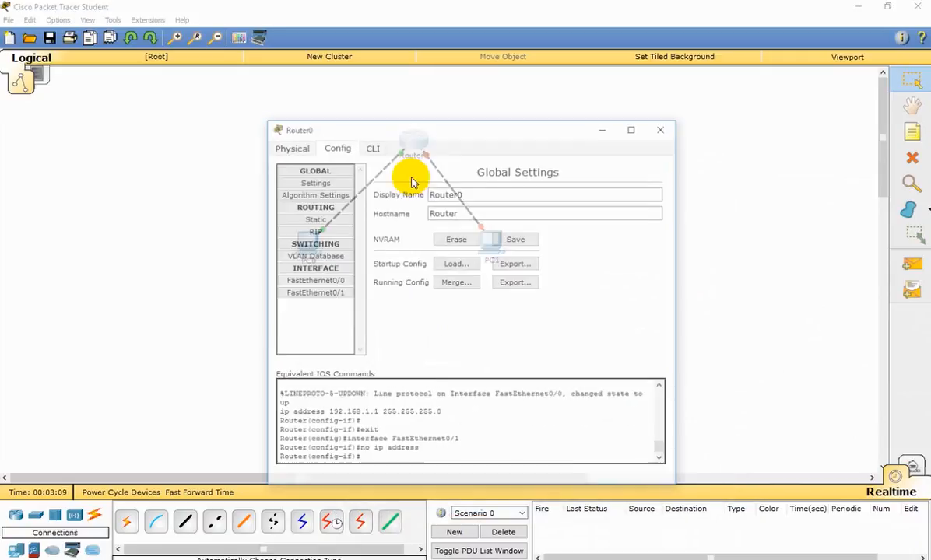
pyautogui.click(346, 282)
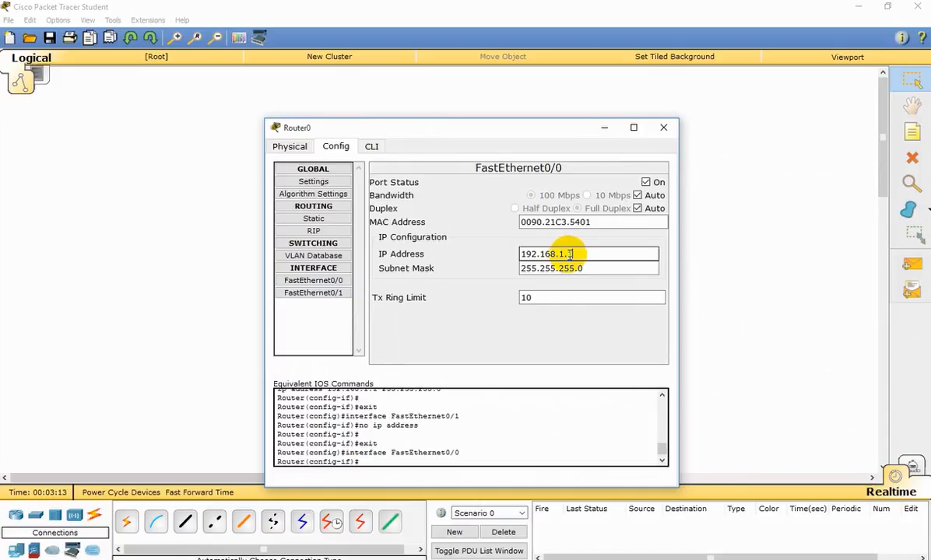
pyautogui.click(663, 129)
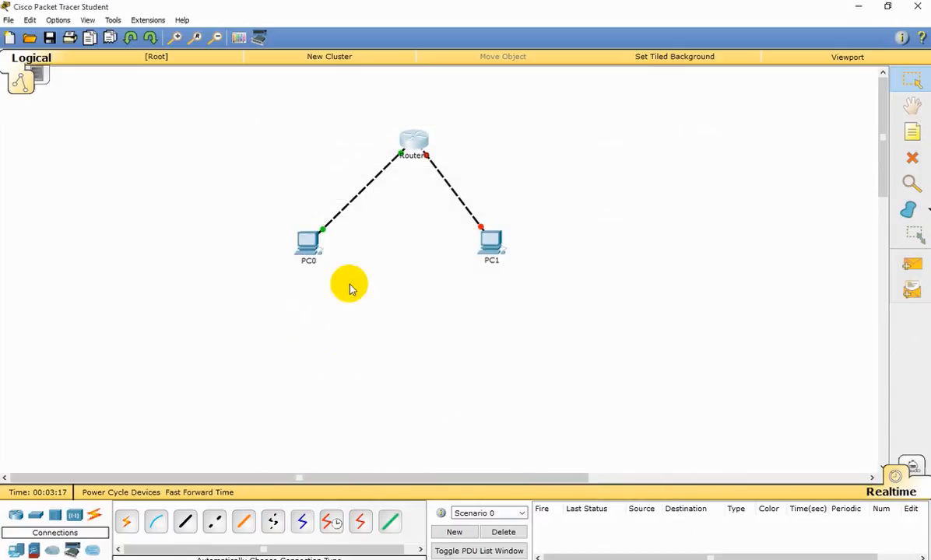
pyautogui.click(490, 244)
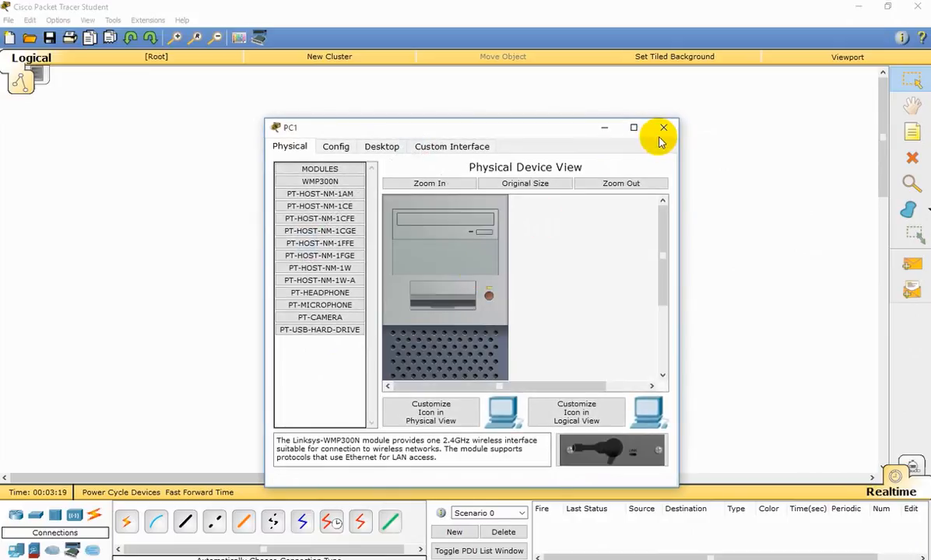
pyautogui.click(664, 128)
# Set Router0's FastEthernet0/1 interface to IP address 192.168.2.1 with subnet mask 255.255.255.0, reusing the copied address.
pyautogui.click(416, 143)
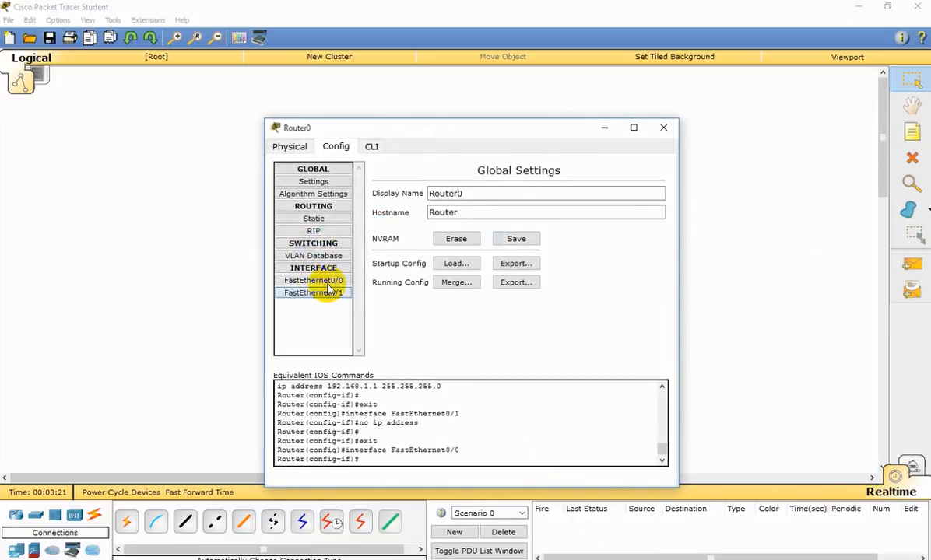
pyautogui.click(314, 280)
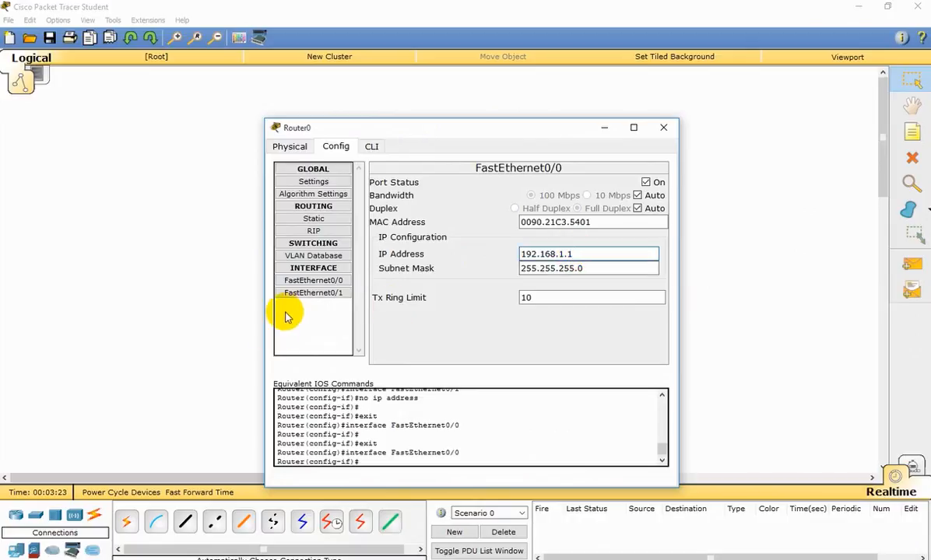
pyautogui.click(311, 293)
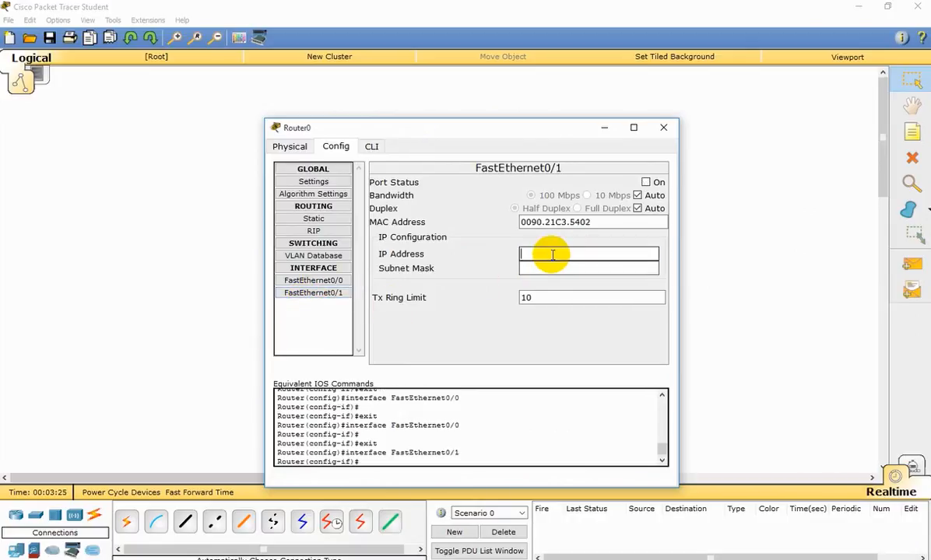
pyautogui.rightClick(551, 254)
pyautogui.click(587, 326)
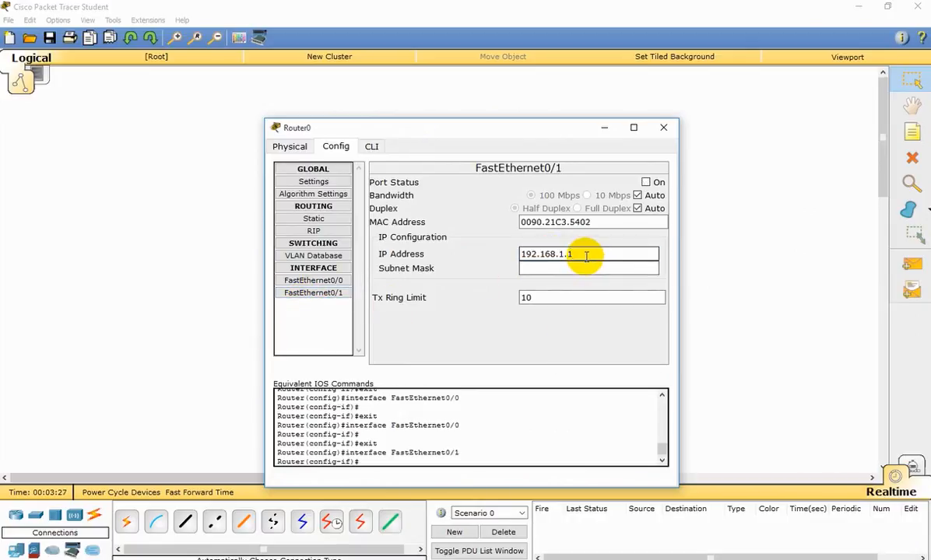
pyautogui.press('Left')
pyautogui.press('Left')
pyautogui.press('BackSpace')
pyautogui.write('2')
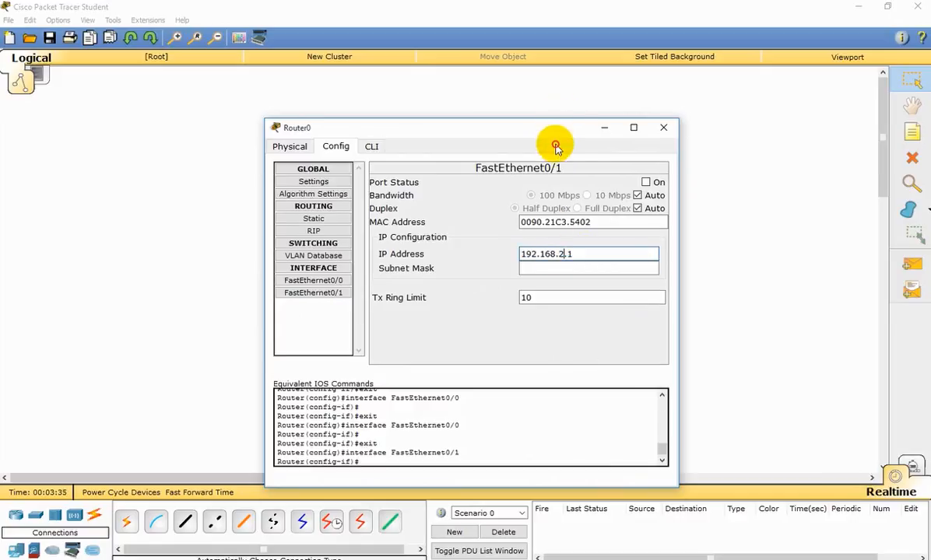
pyautogui.moveTo(556, 135); pyautogui.dragTo(558, 169)
pyautogui.click(565, 303)
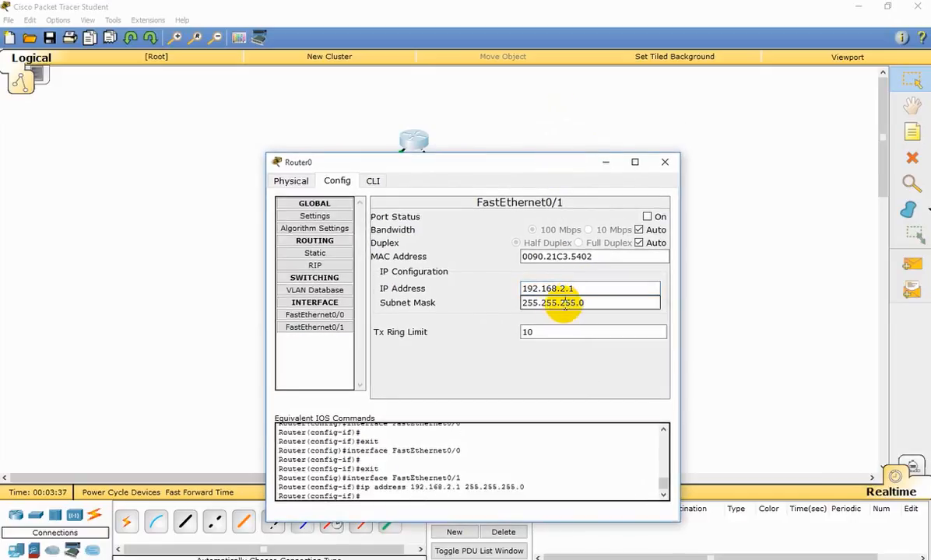
pyautogui.click(332, 318)
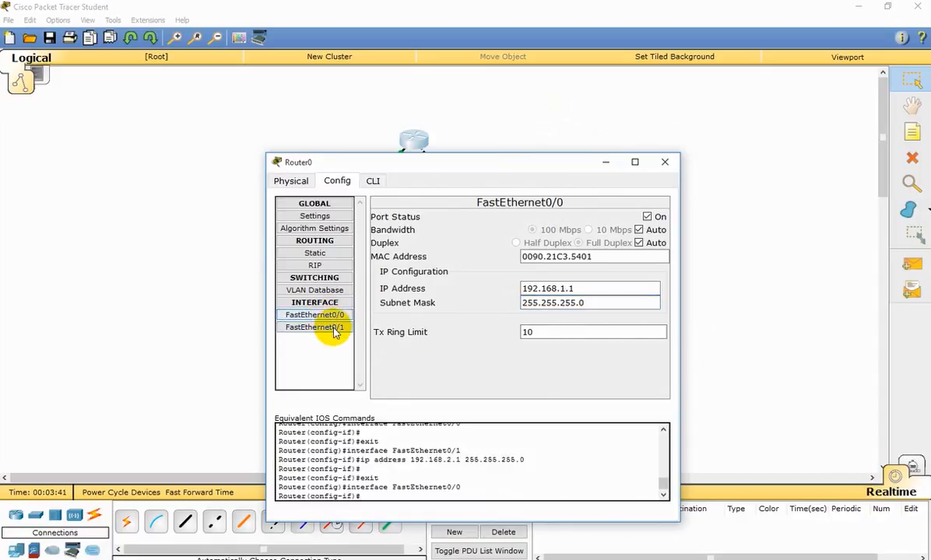
# Turn on Router0's FastEthernet0/1 port, check both FastEthernet interfaces, and close the router's window.
pyautogui.click(333, 329)
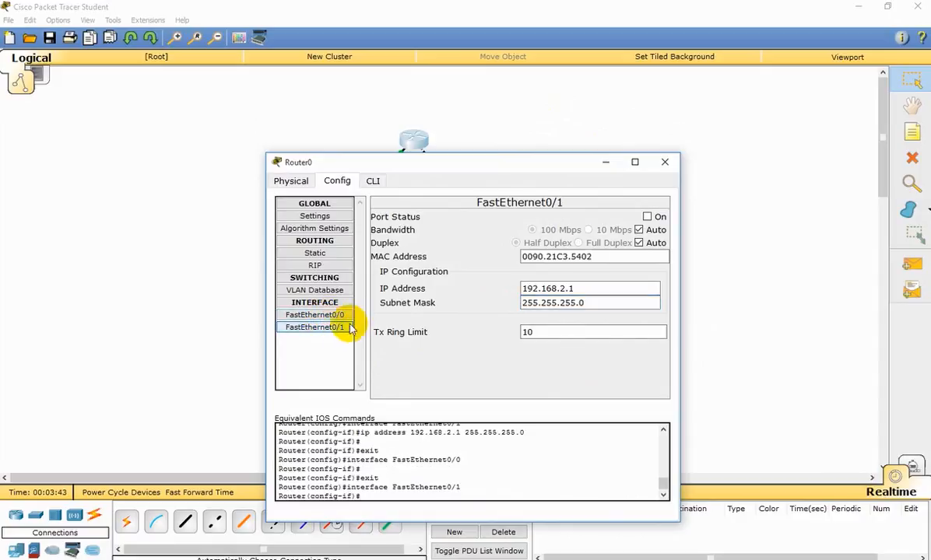
pyautogui.click(648, 218)
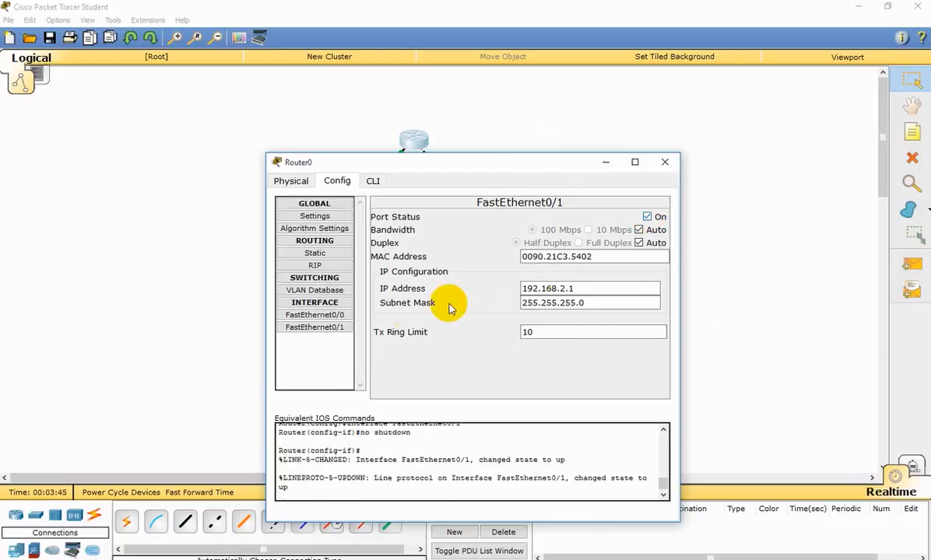
pyautogui.click(345, 317)
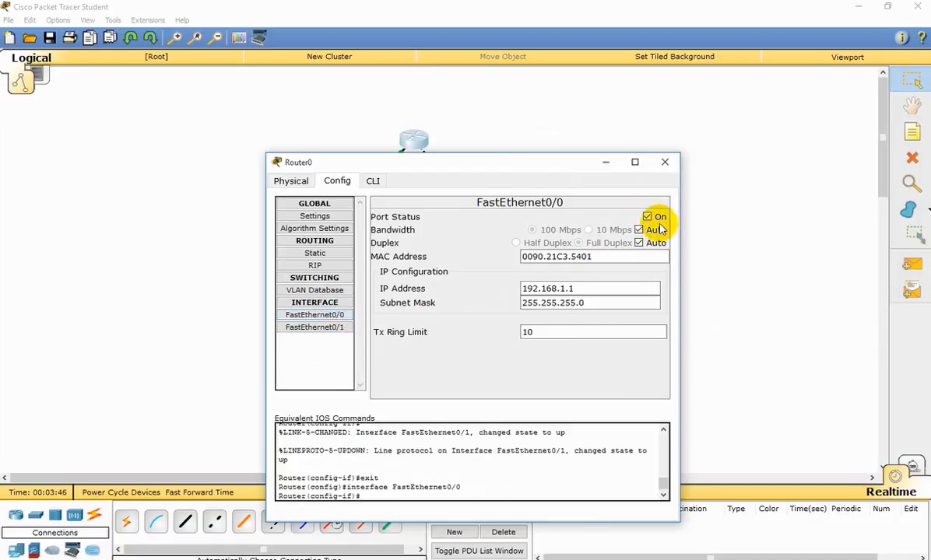
pyautogui.click(343, 327)
pyautogui.click(663, 162)
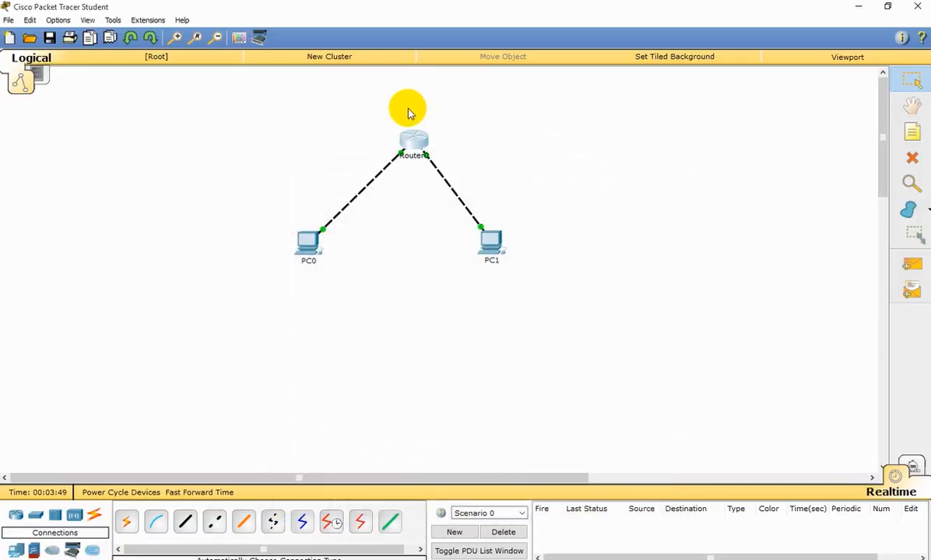
pyautogui.moveTo(370, 103); pyautogui.dragTo(462, 172)
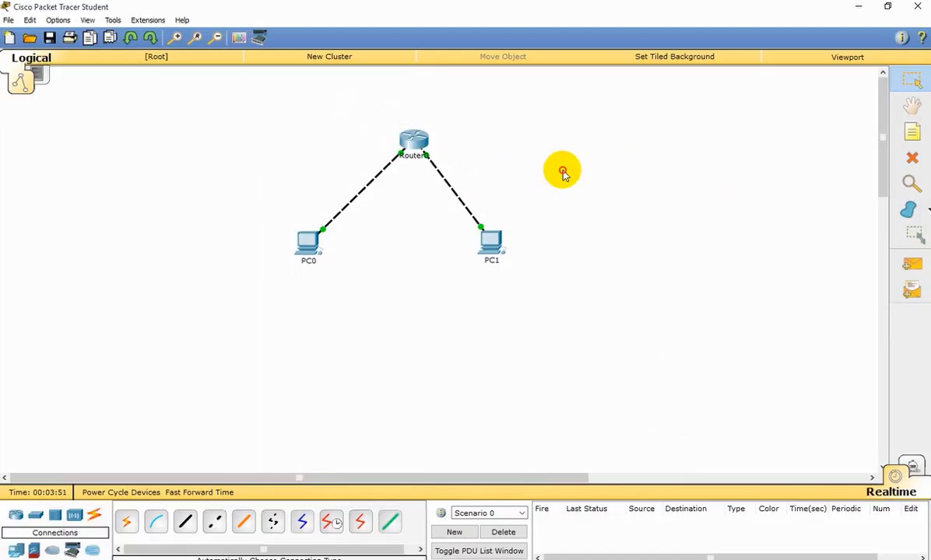
# Examine PC0's FastEthernet0 and global gateway settings alongside its link to the router, and close the PC0 window.
pyautogui.click(308, 243)
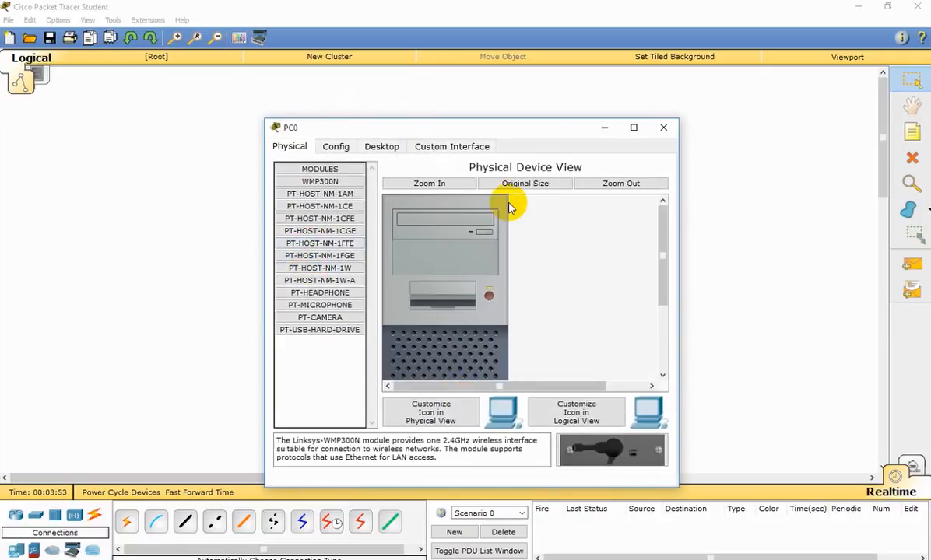
pyautogui.click(333, 147)
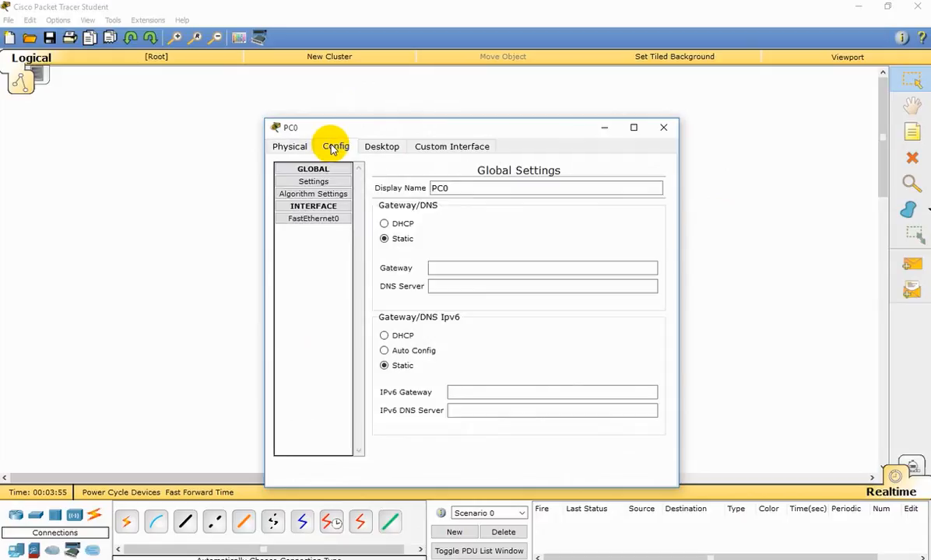
pyautogui.click(315, 220)
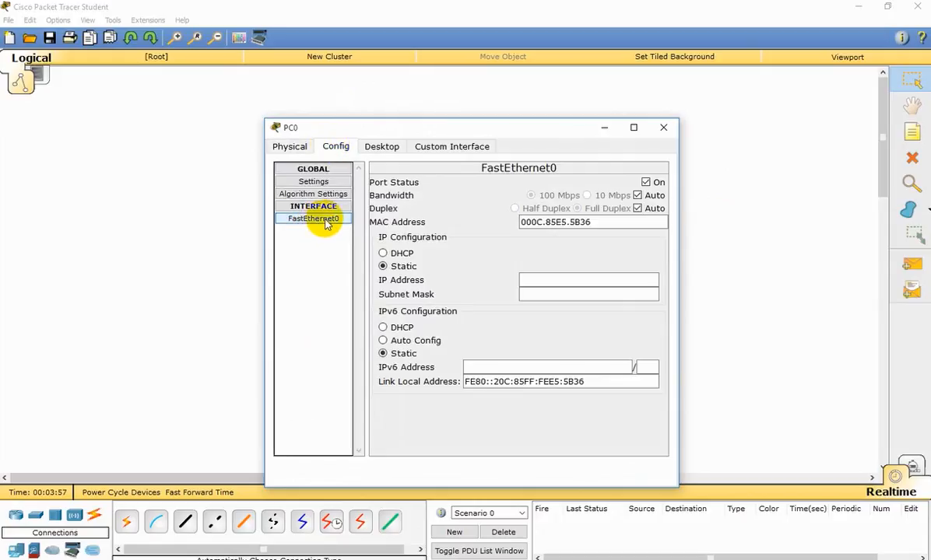
pyautogui.click(311, 182)
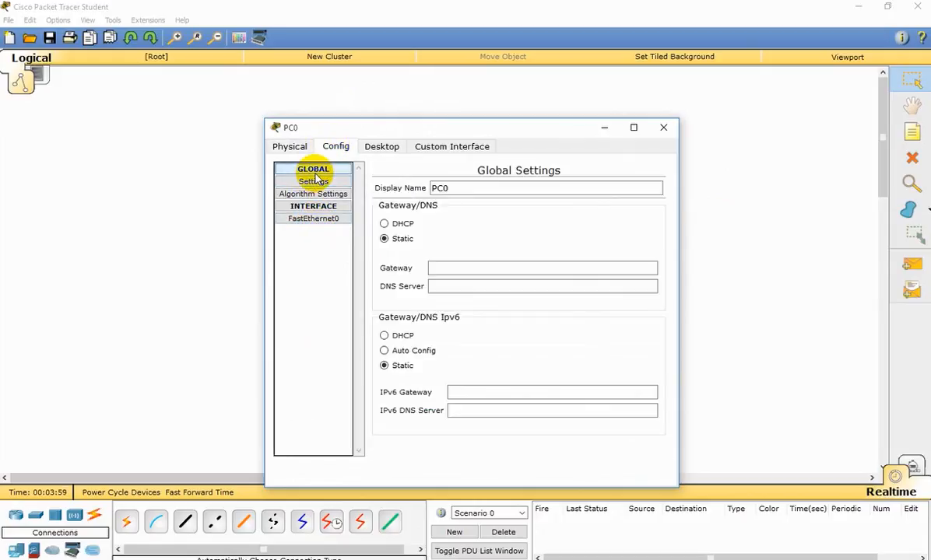
pyautogui.click(663, 128)
pyautogui.click(308, 242)
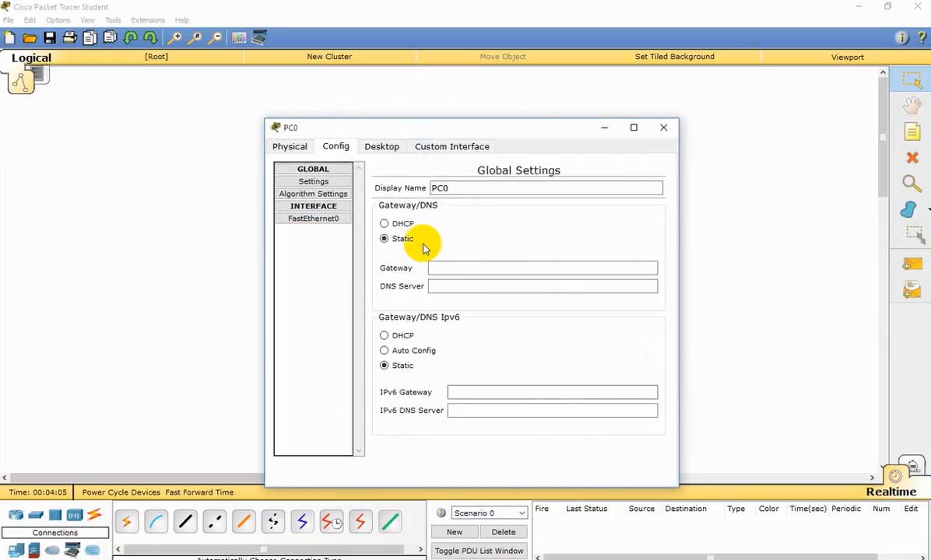
pyautogui.click(438, 267)
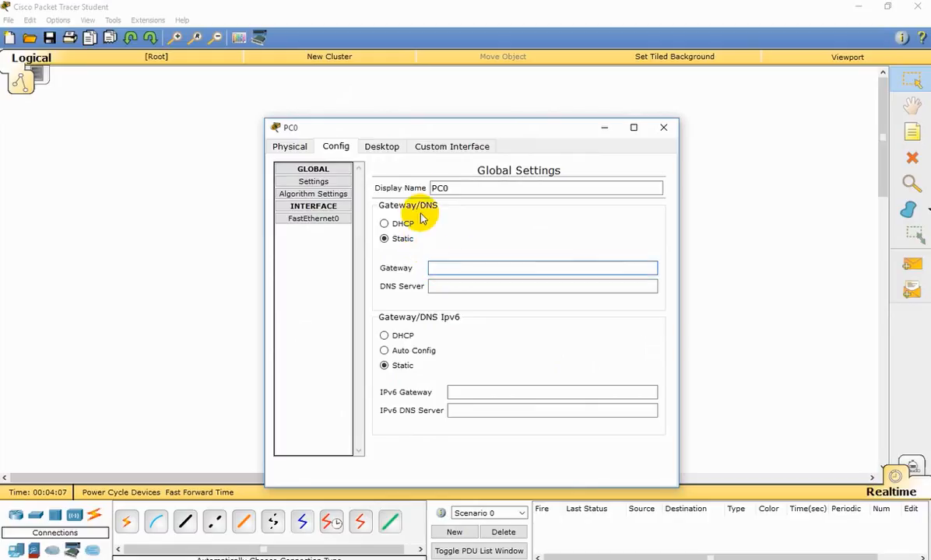
pyautogui.moveTo(494, 128); pyautogui.dragTo(781, 189)
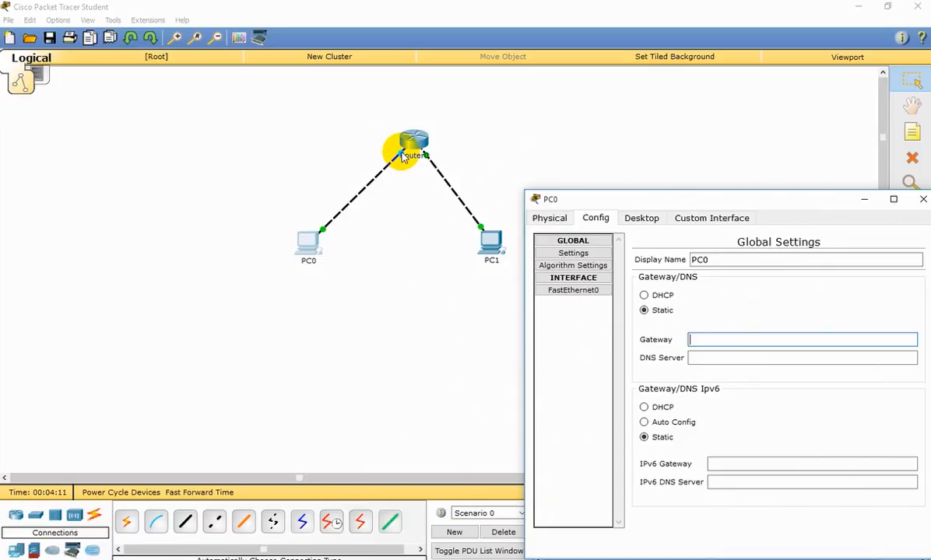
pyautogui.moveTo(756, 200); pyautogui.dragTo(609, 179)
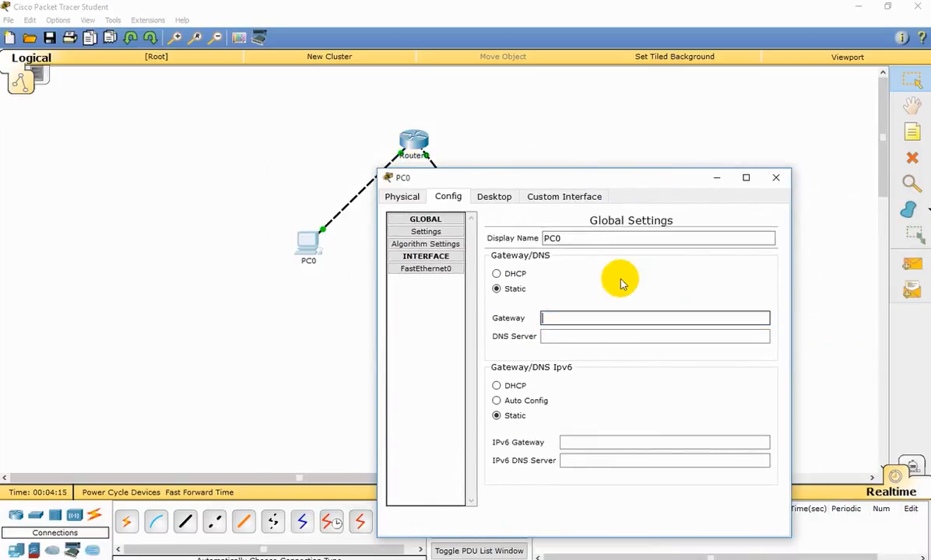
pyautogui.click(775, 179)
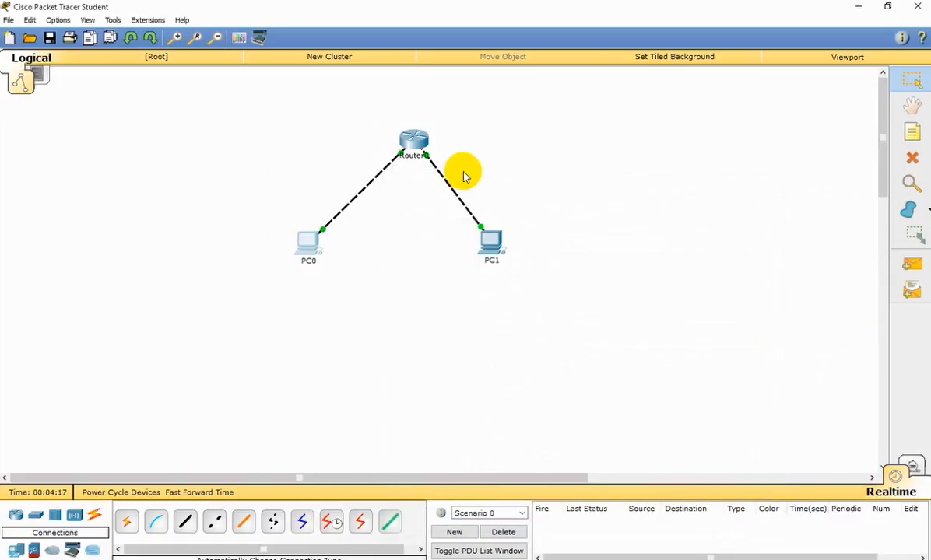
# Copy the IP address of Router0's FastEthernet0/0 interface and close the router's window.
pyautogui.click(415, 142)
pyautogui.click(311, 280)
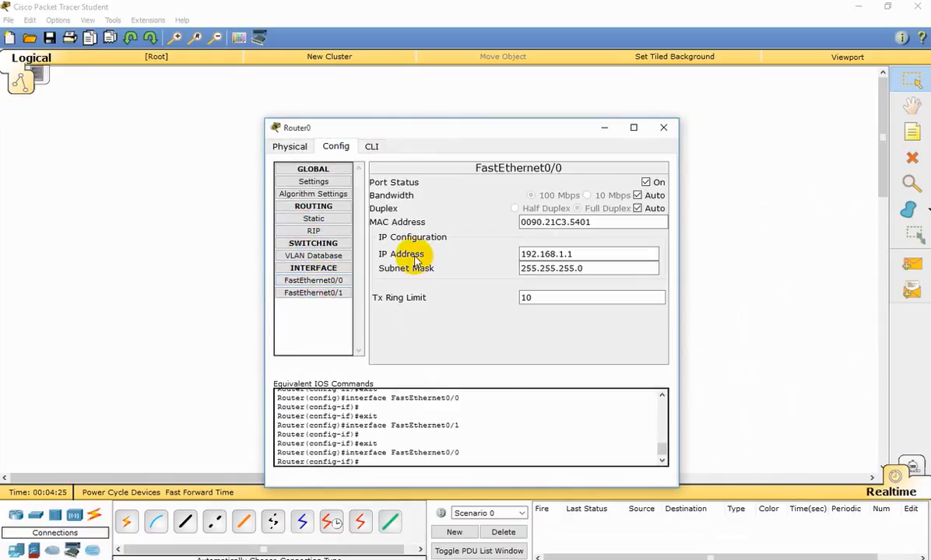
pyautogui.moveTo(588, 255); pyautogui.dragTo(513, 258)
pyautogui.hotkey('ctrl', 'c')
pyautogui.rightClick(540, 254)
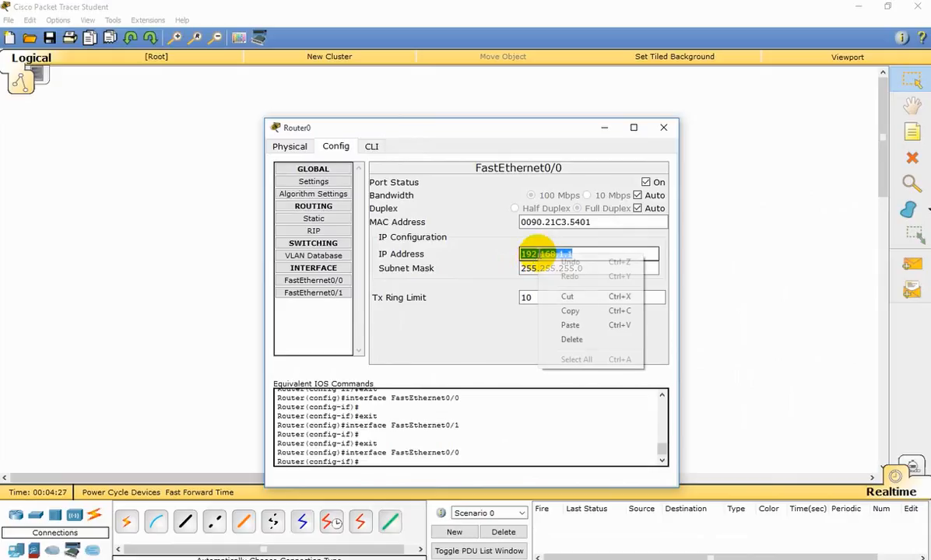
pyautogui.click(571, 310)
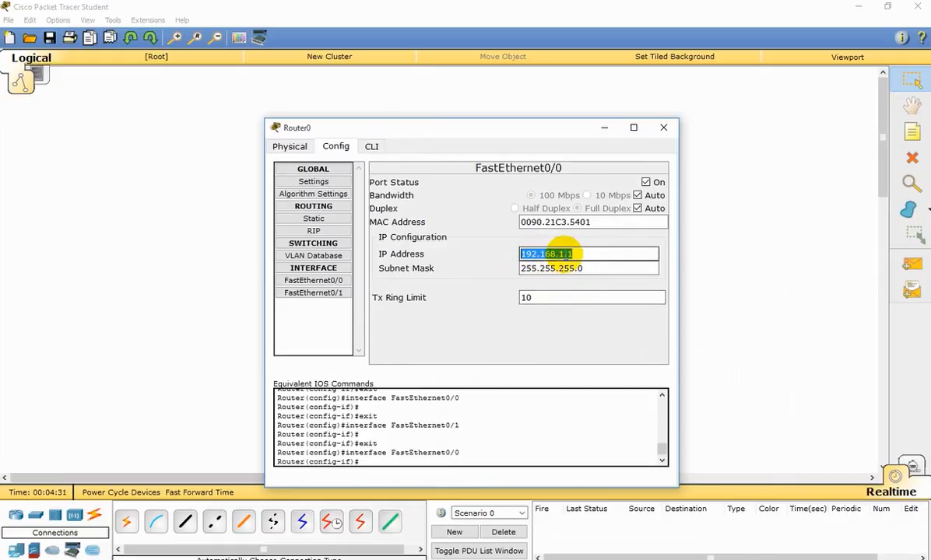
pyautogui.click(664, 130)
# Set PC0's static gateway to the copied router address 192.168.1.1.
pyautogui.click(309, 246)
pyautogui.click(441, 269)
pyautogui.rightClick(441, 269)
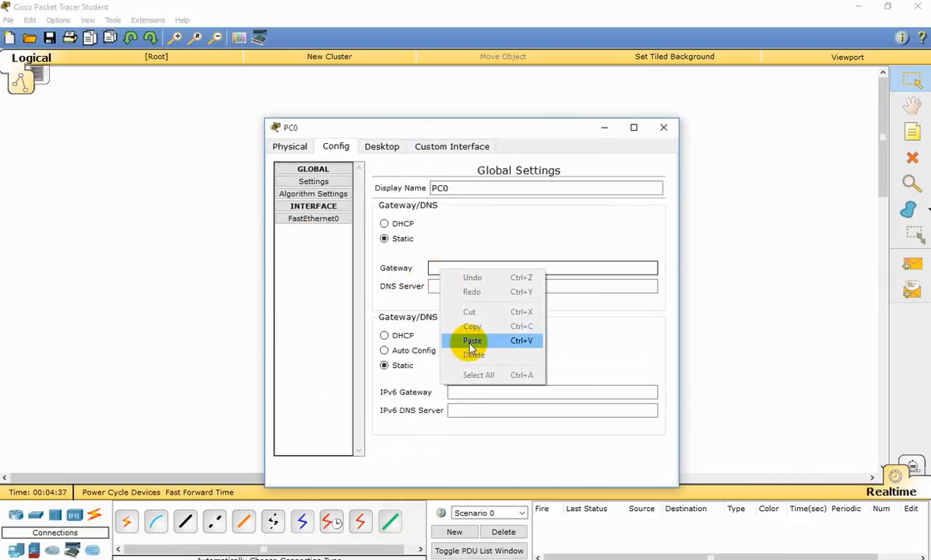
pyautogui.click(472, 347)
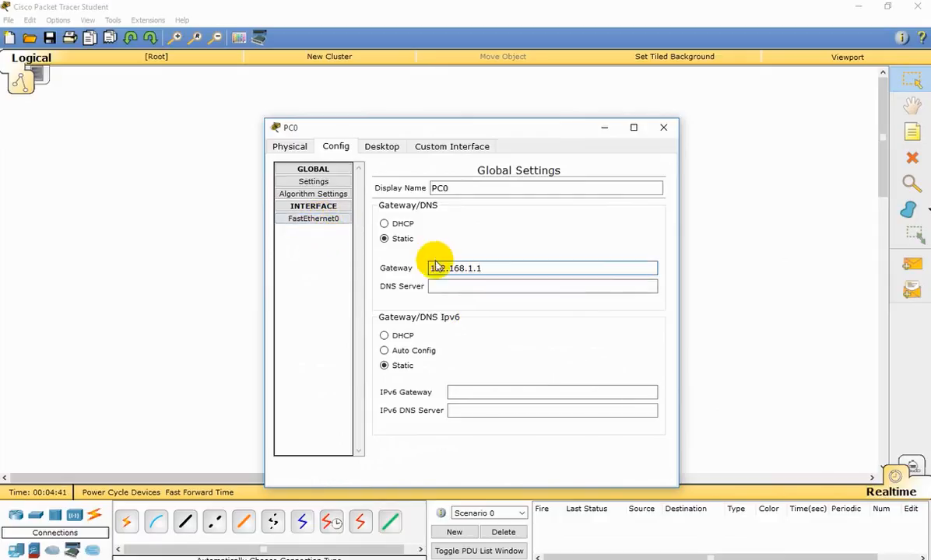
pyautogui.click(313, 219)
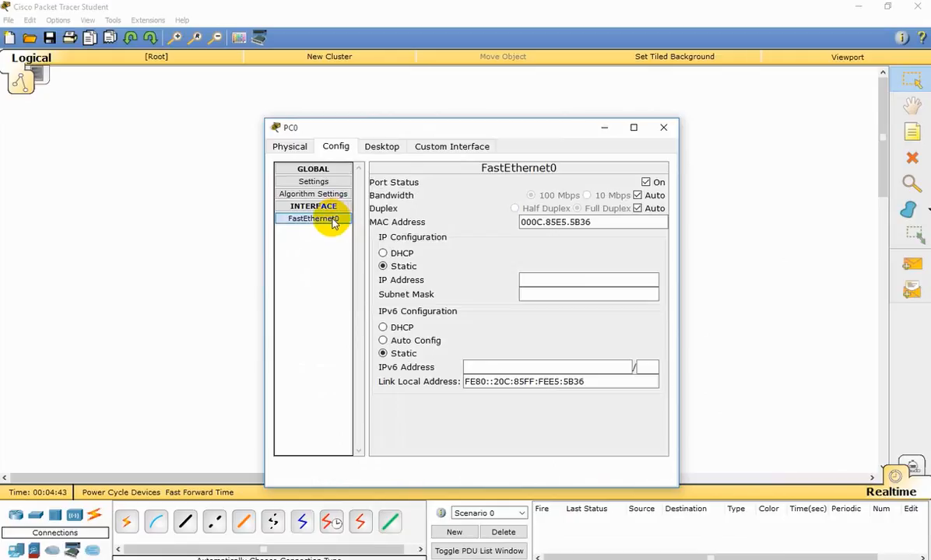
pyautogui.click(327, 183)
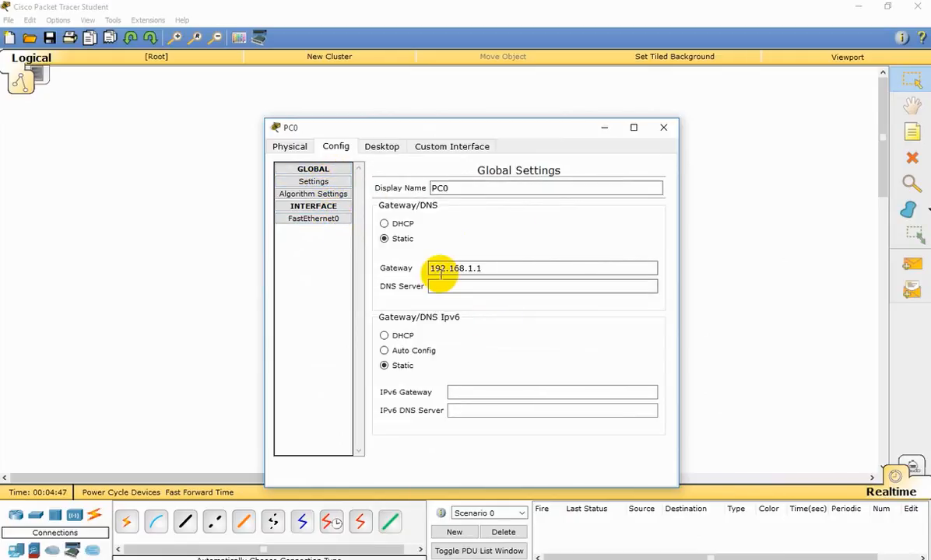
pyautogui.click(439, 287)
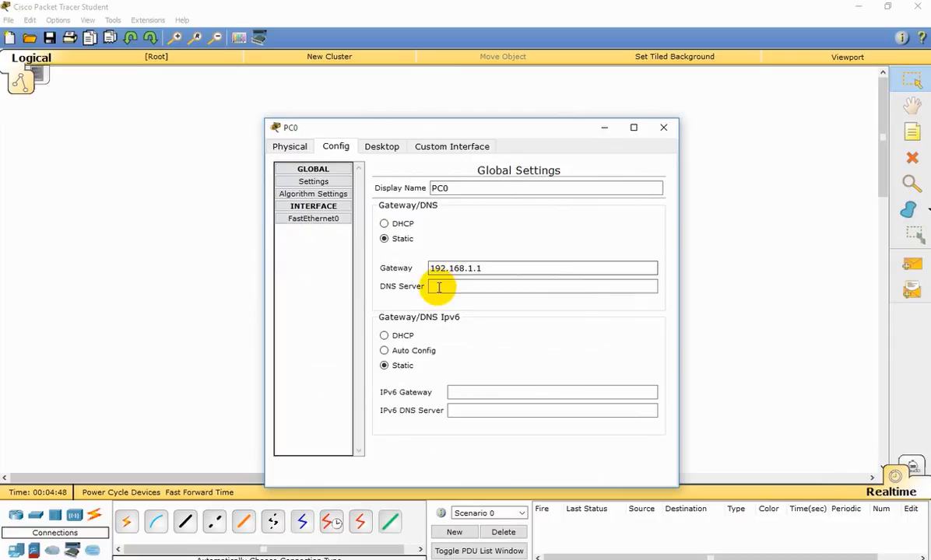
# Try to give PC0's FastEthernet0 interface the copied IP address 192.168.1.1.
pyautogui.click(305, 220)
pyautogui.click(535, 278)
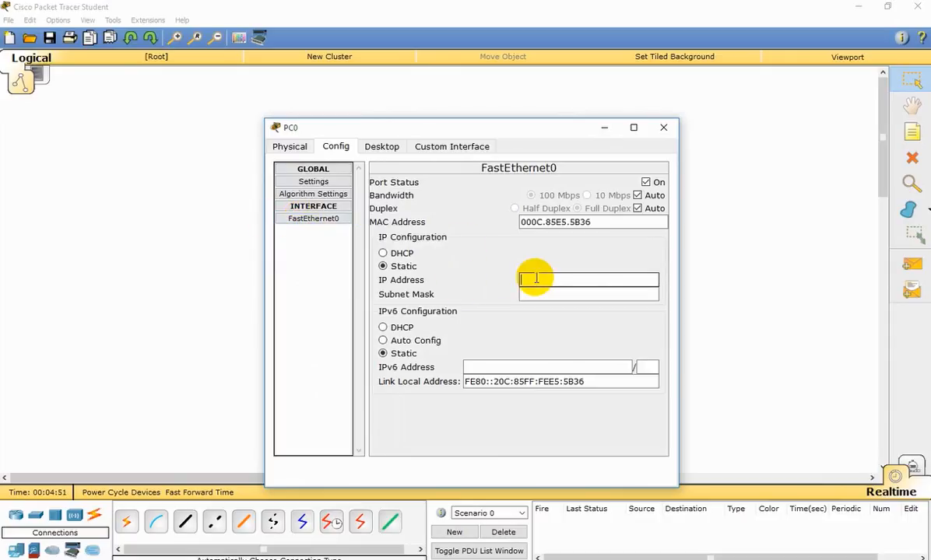
pyautogui.rightClick(536, 280)
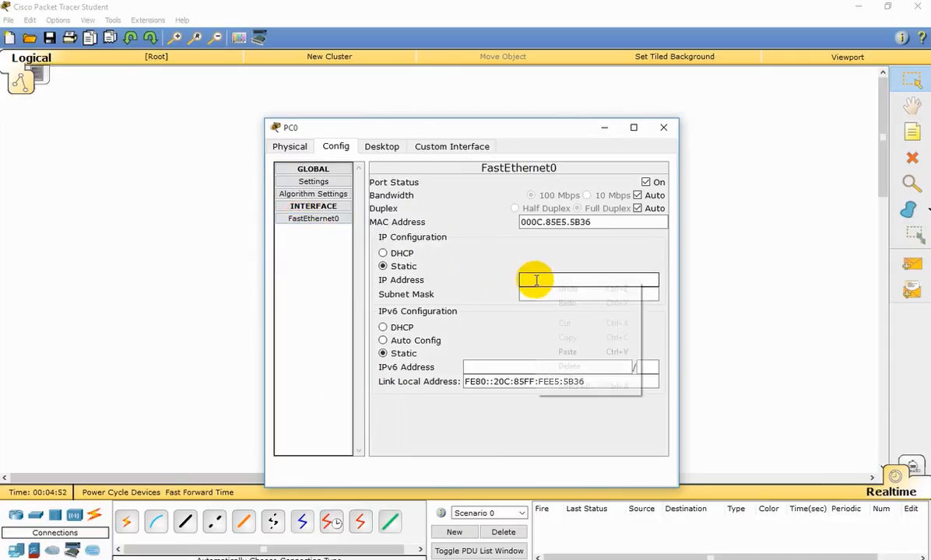
pyautogui.click(577, 354)
pyautogui.moveTo(536, 129); pyautogui.dragTo(823, 147)
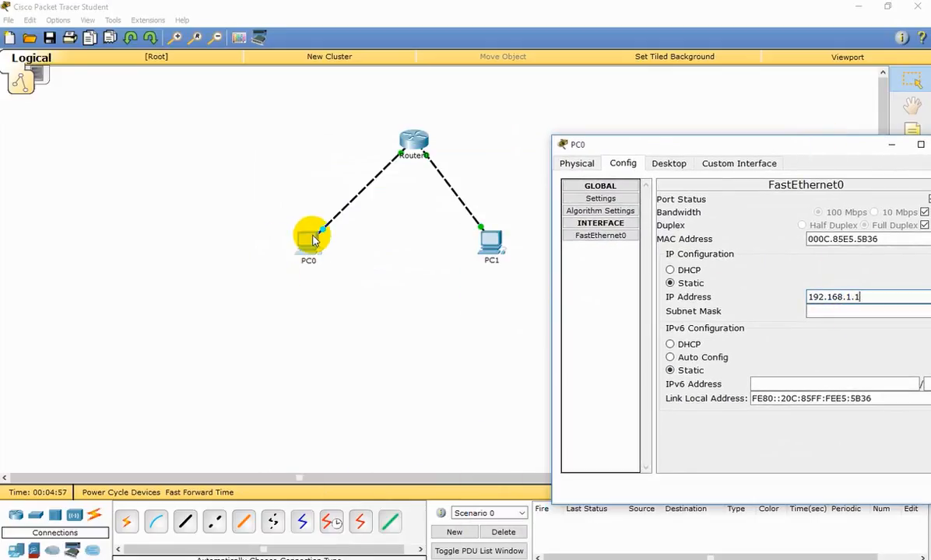
pyautogui.moveTo(717, 148); pyautogui.dragTo(566, 216)
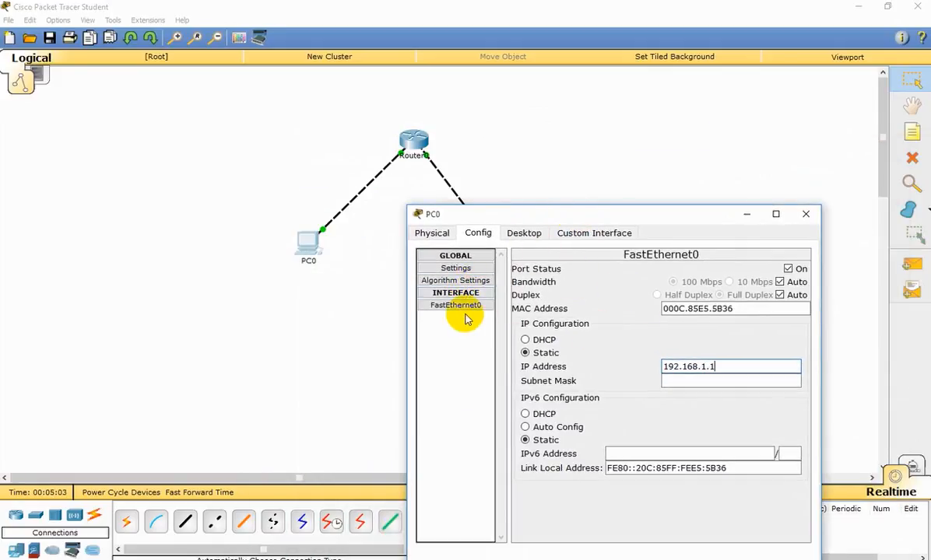
pyautogui.click(458, 268)
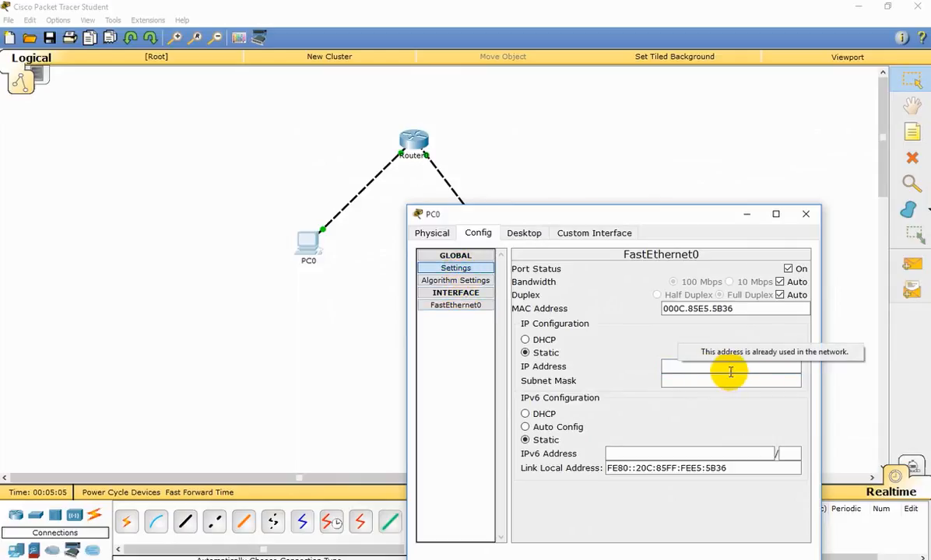
pyautogui.click(470, 269)
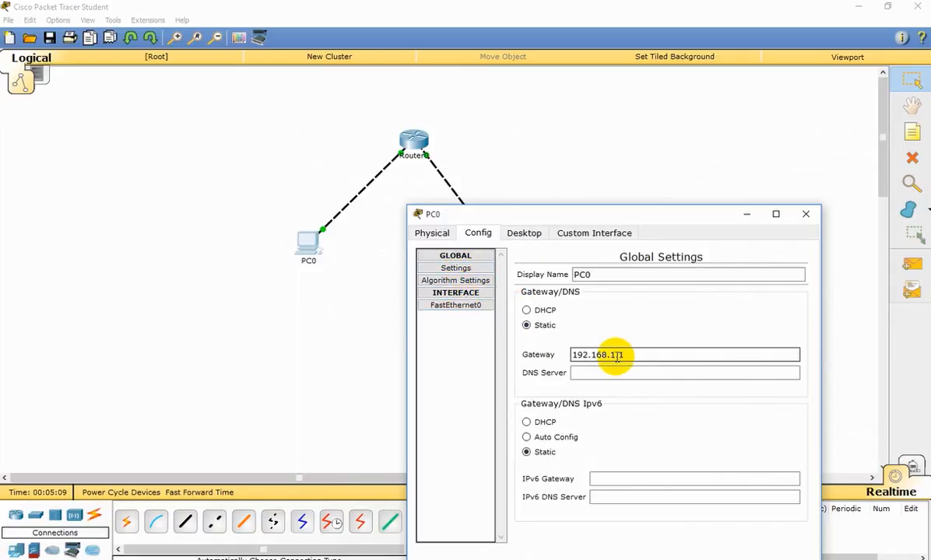
pyautogui.click(466, 306)
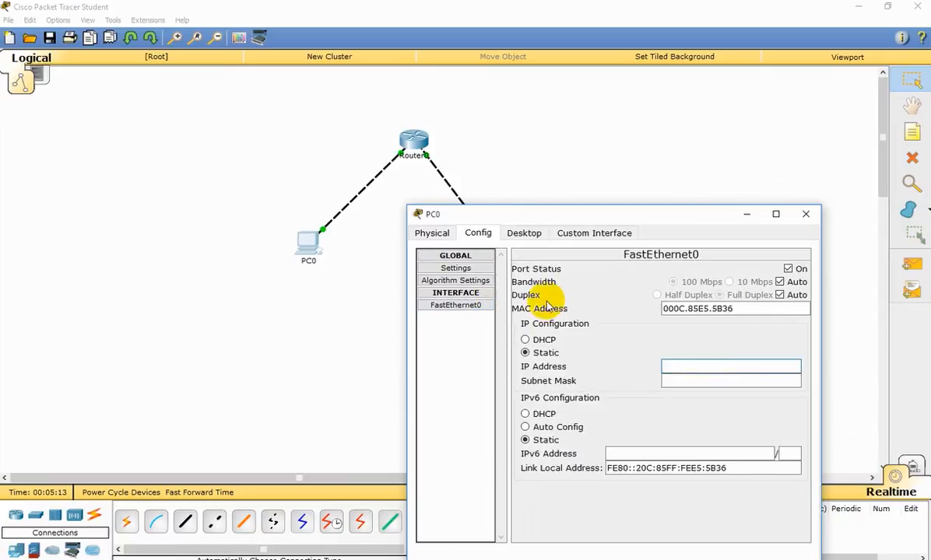
# Copy the network portion "192.168.1." from PC0's gateway address.
pyautogui.click(476, 269)
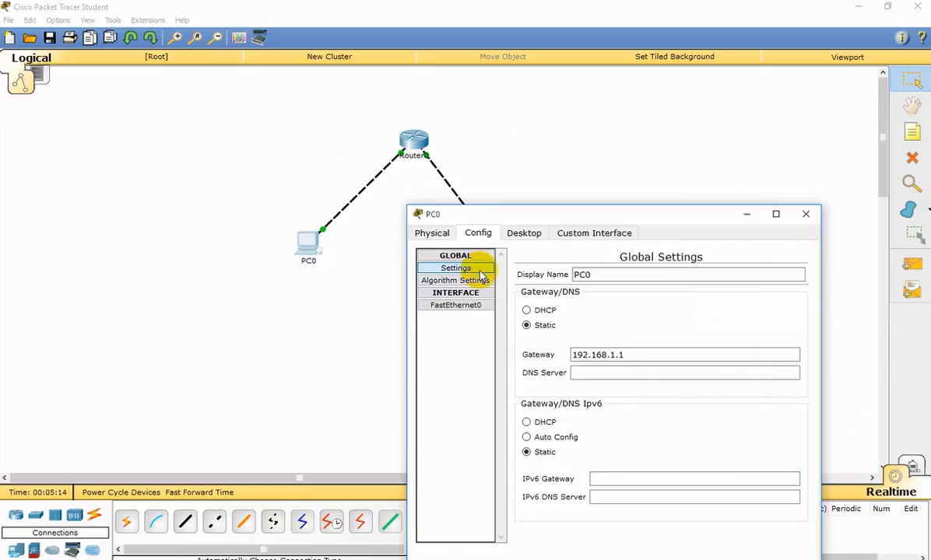
pyautogui.click(621, 355)
pyautogui.moveTo(618, 355); pyautogui.dragTo(570, 355)
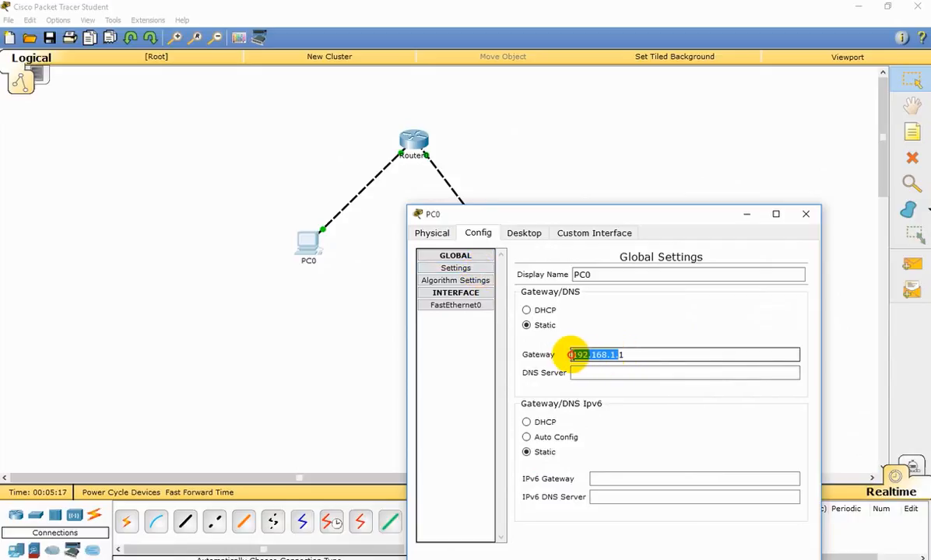
pyautogui.rightClick(578, 354)
pyautogui.click(607, 411)
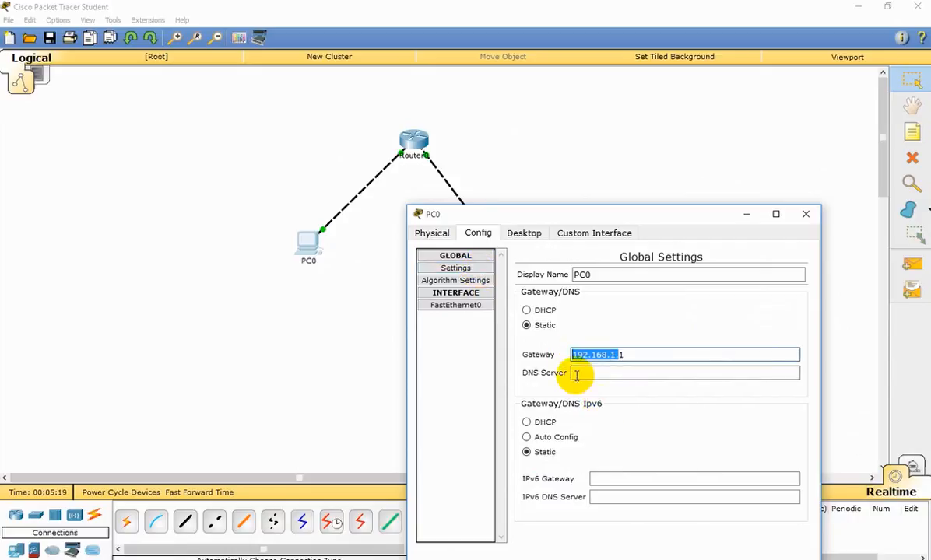
# Set PC0's FastEthernet0 to IP address 192.168.1.2 with subnet mask 255.255.255.0, and close the PC0 window.
pyautogui.click(458, 306)
pyautogui.click(684, 367)
pyautogui.rightClick(683, 368)
pyautogui.click(707, 440)
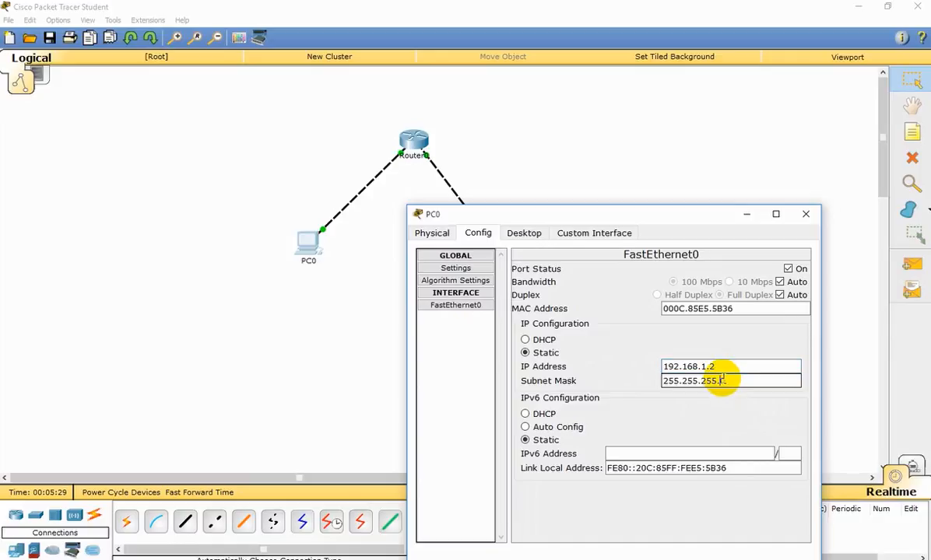
pyautogui.click(812, 215)
pyautogui.moveTo(249, 210); pyautogui.dragTo(373, 314)
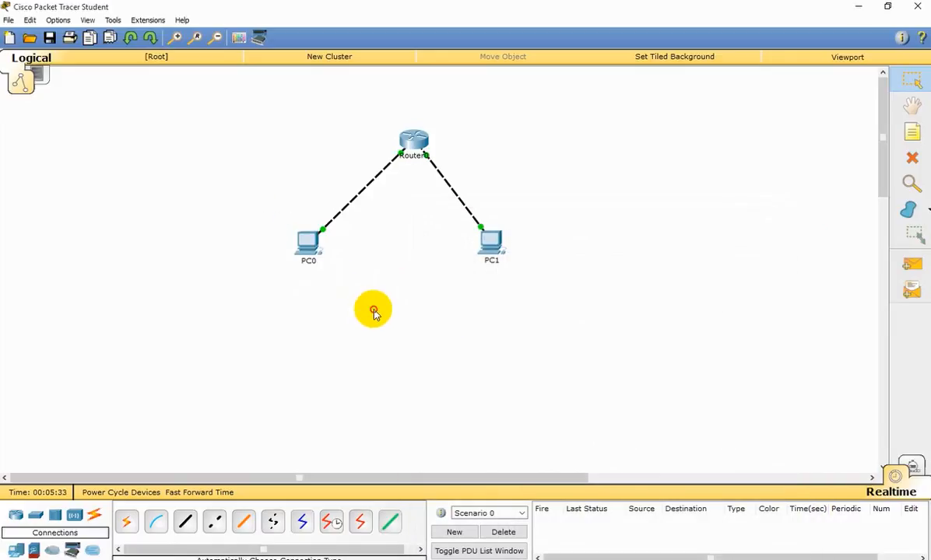
pyautogui.click(491, 246)
pyautogui.moveTo(511, 135); pyautogui.dragTo(710, 156)
pyautogui.click(529, 168)
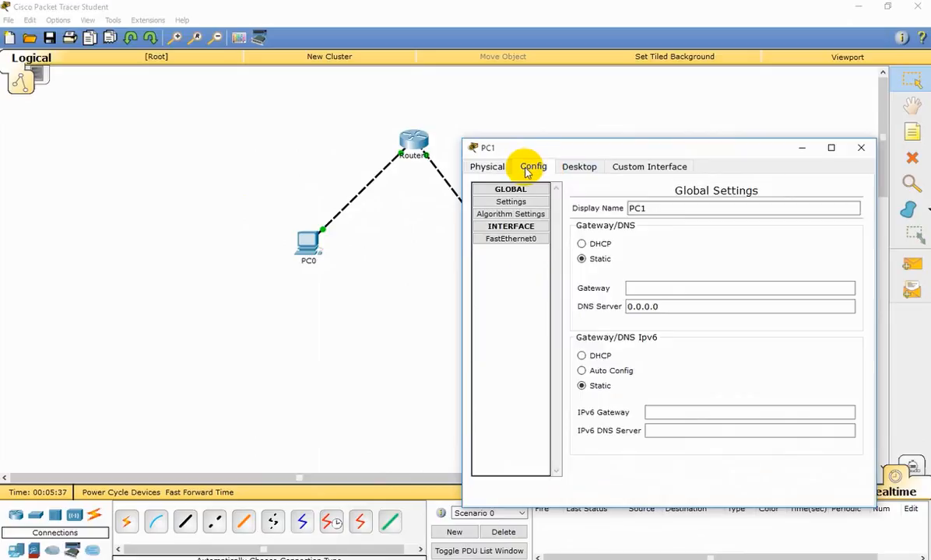
pyautogui.click(637, 289)
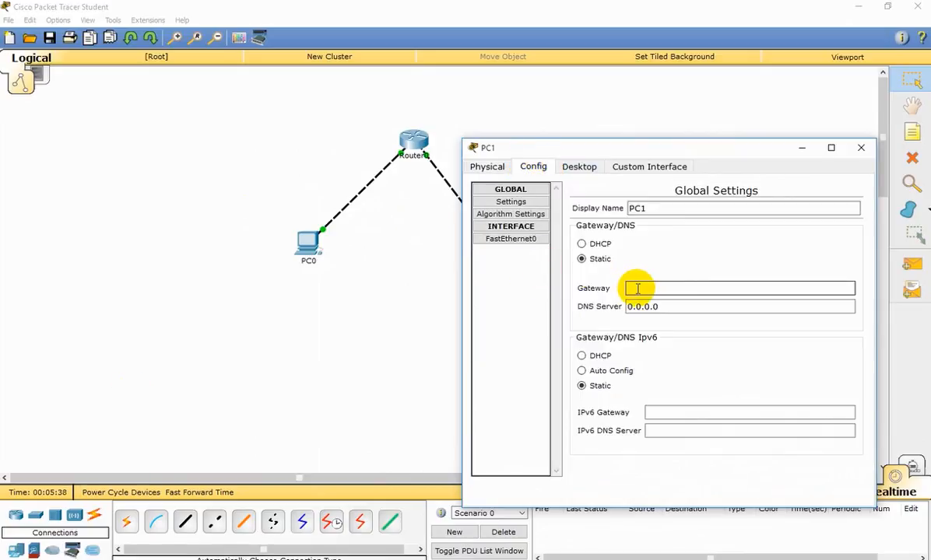
pyautogui.click(861, 147)
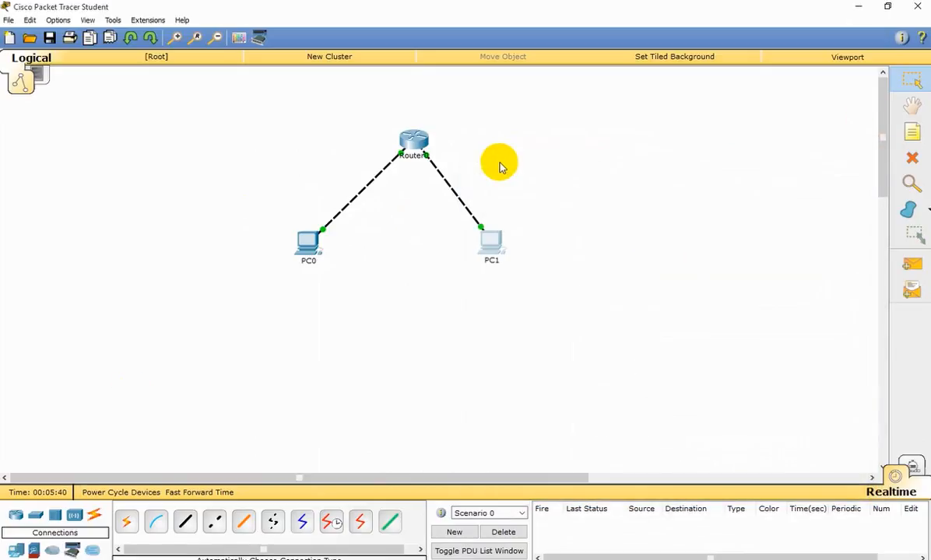
# Copy the IP address 192.168.2.1 from the router's FastEthernet0/1 interface and close the router window.
pyautogui.click(418, 140)
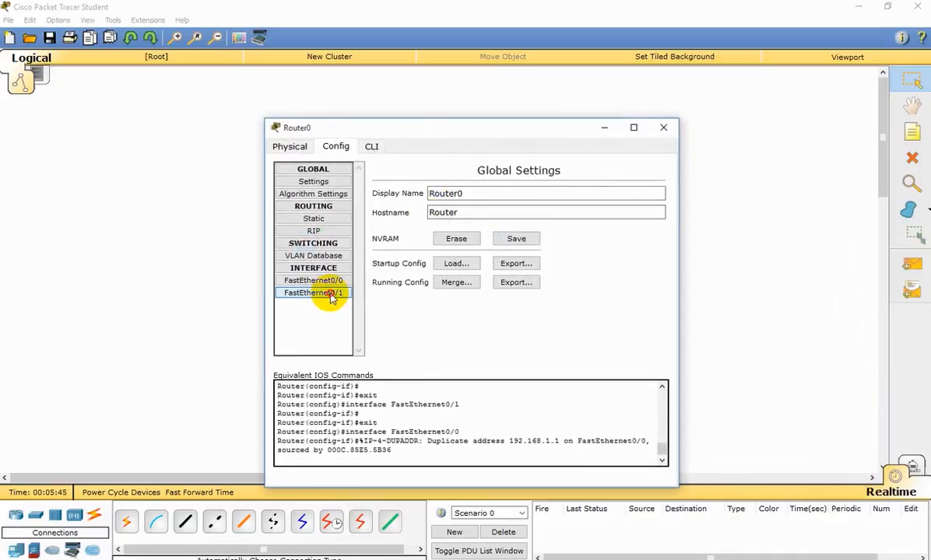
pyautogui.click(314, 293)
pyautogui.moveTo(579, 254); pyautogui.dragTo(481, 253)
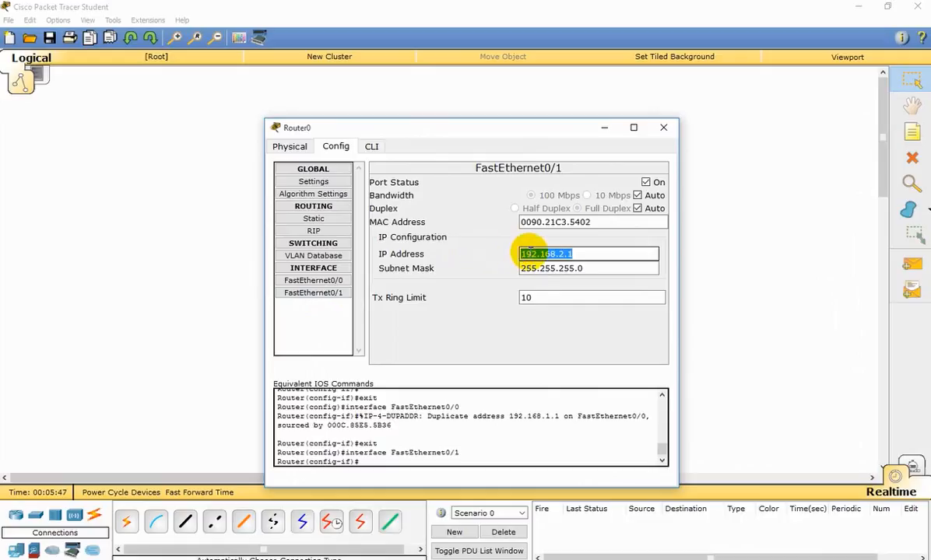
pyautogui.rightClick(532, 254)
pyautogui.click(566, 311)
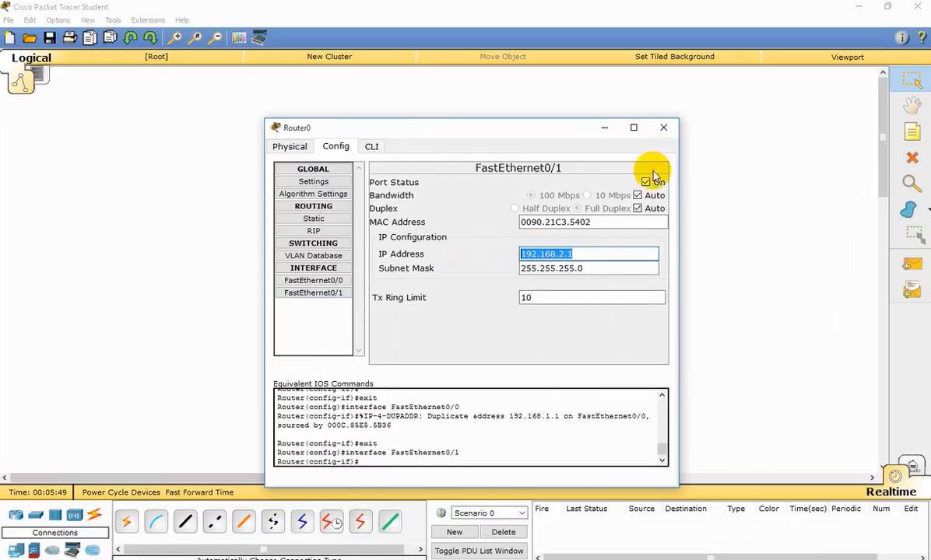
pyautogui.click(664, 127)
# Set PC1's static gateway to the copied router address 192.168.2.1.
pyautogui.click(491, 246)
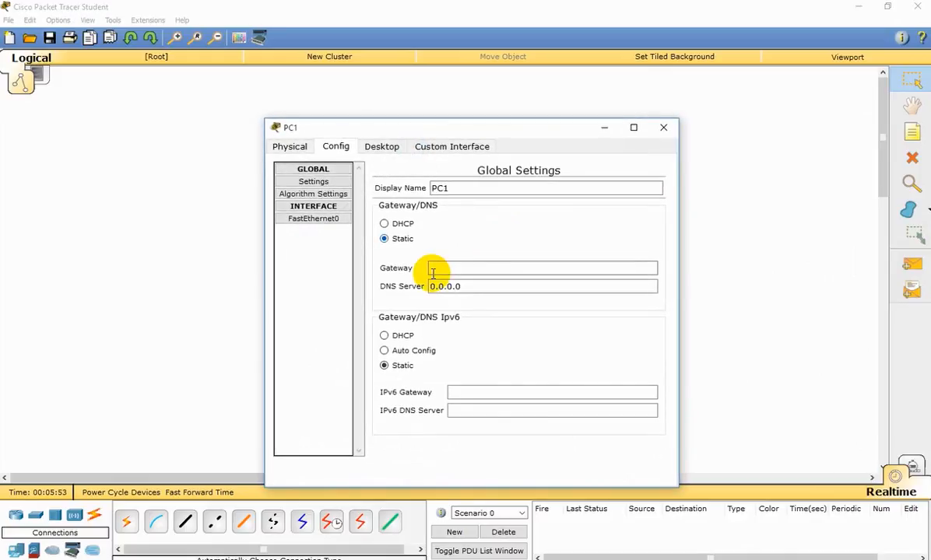
pyautogui.rightClick(439, 269)
pyautogui.click(469, 344)
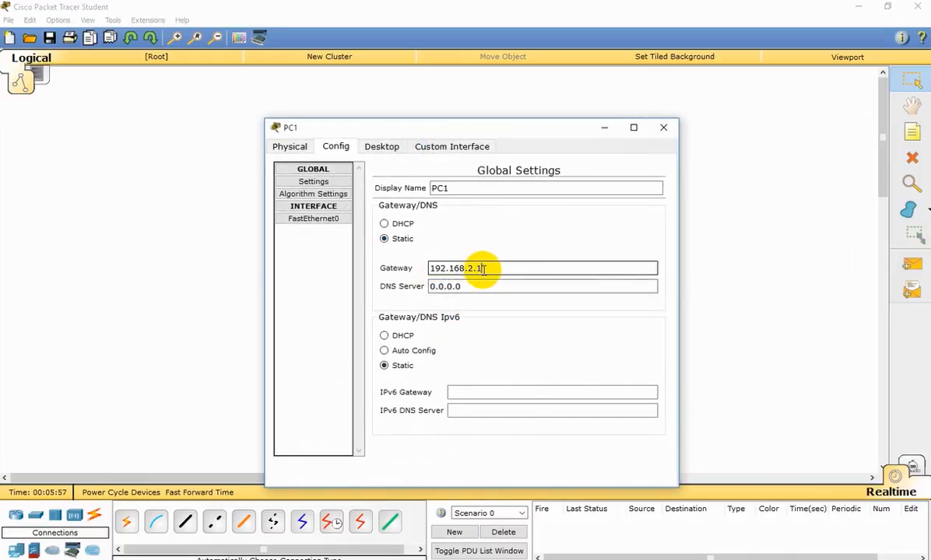
# Copy the network portion "192.168.2." from PC1's gateway address.
pyautogui.click(335, 220)
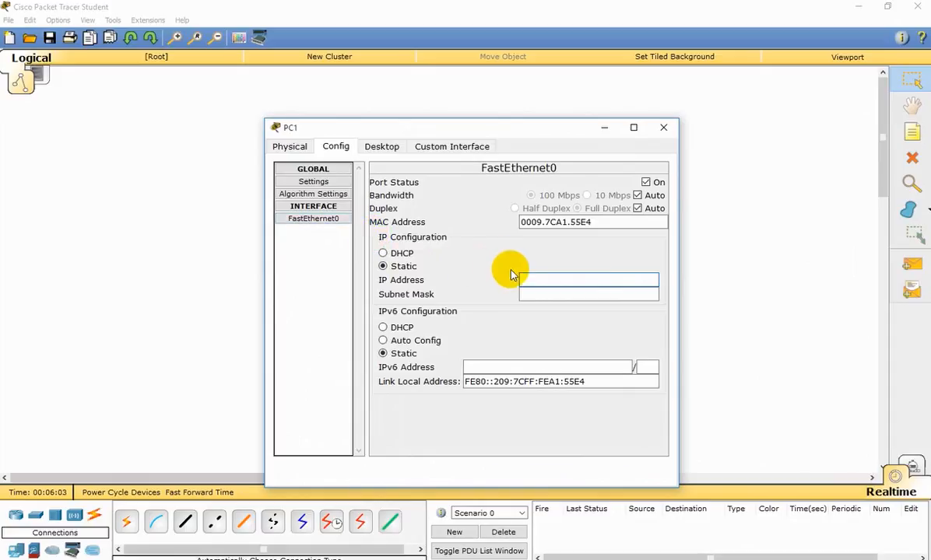
pyautogui.click(323, 184)
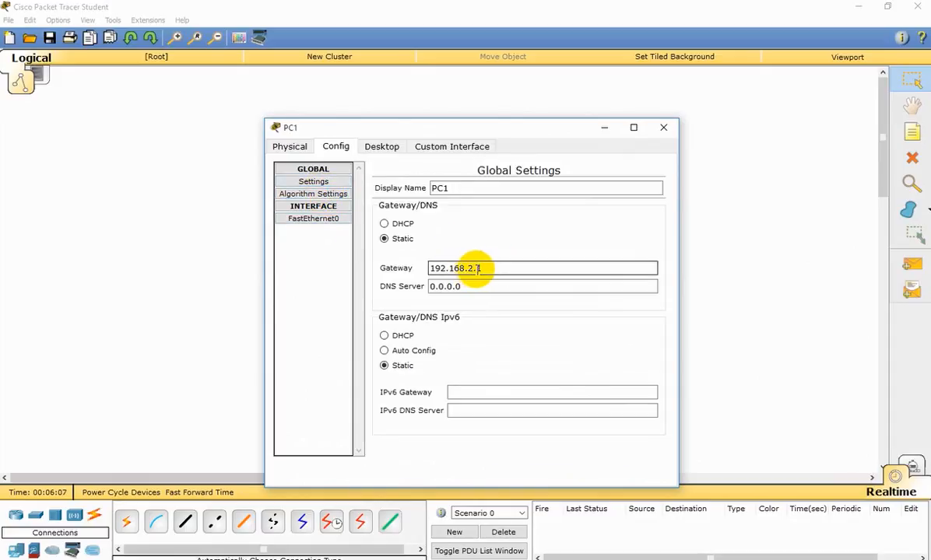
pyautogui.moveTo(478, 268); pyautogui.dragTo(431, 266)
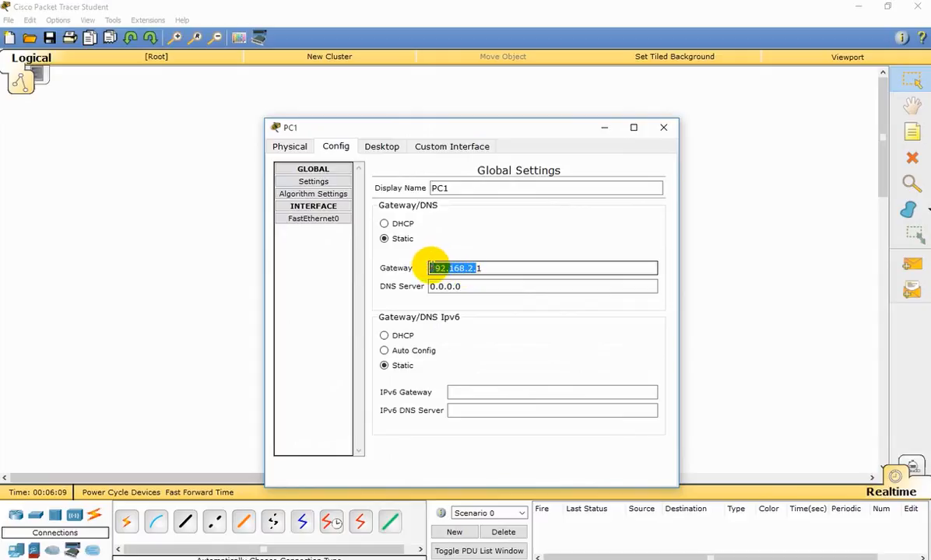
pyautogui.rightClick(440, 266)
pyautogui.click(473, 322)
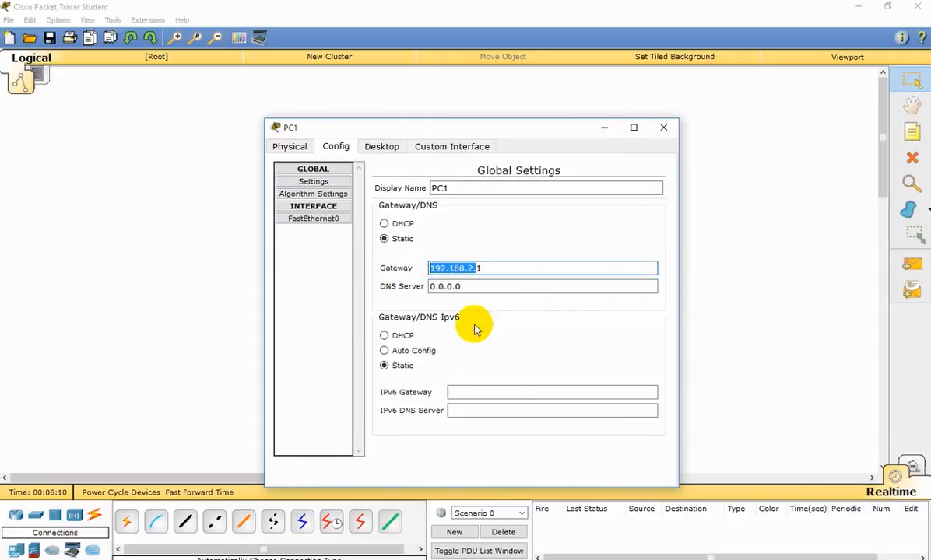
# Set PC1's FastEthernet0 to IP address 192.168.2.2 with subnet mask 255.255.255.0, and close the PC1 window.
pyautogui.click(312, 220)
pyautogui.click(525, 281)
pyautogui.rightClick(524, 280)
pyautogui.click(550, 348)
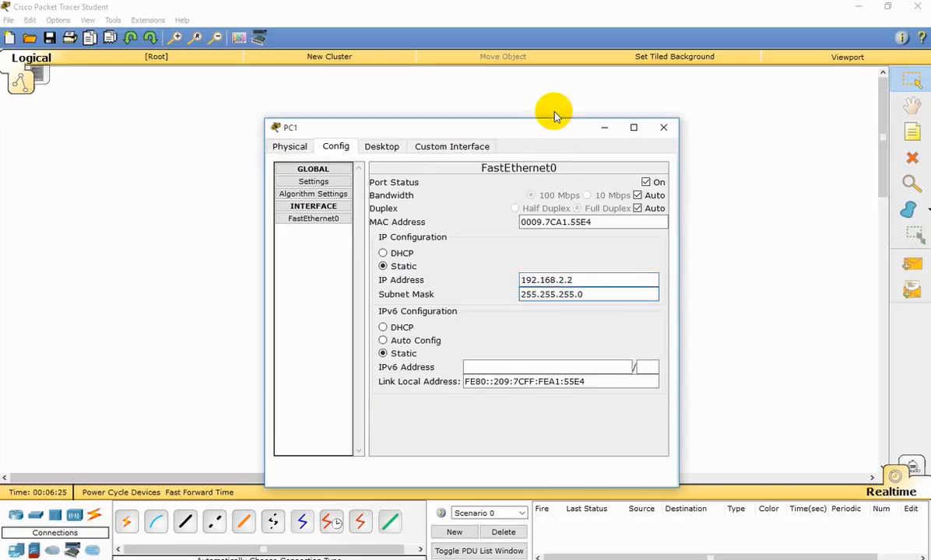
pyautogui.moveTo(549, 130); pyautogui.dragTo(658, 322)
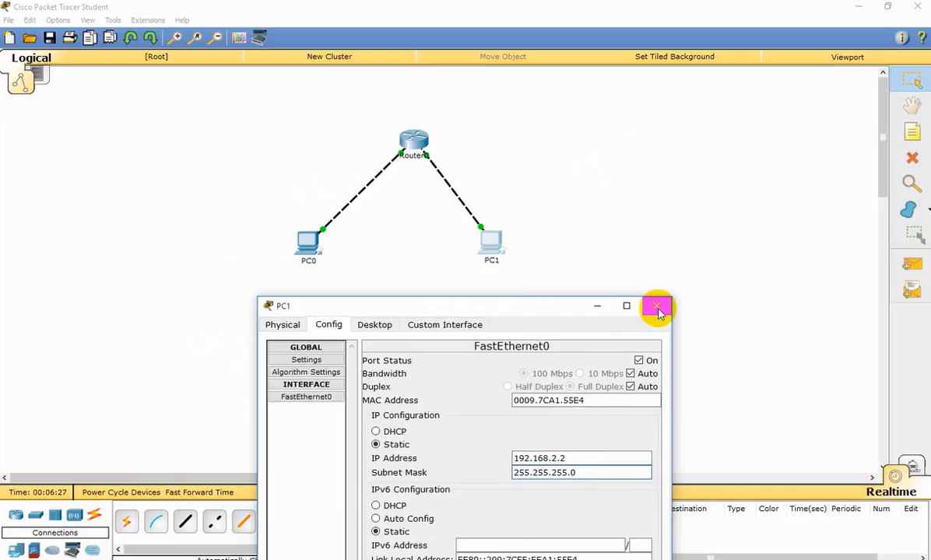
pyautogui.click(658, 310)
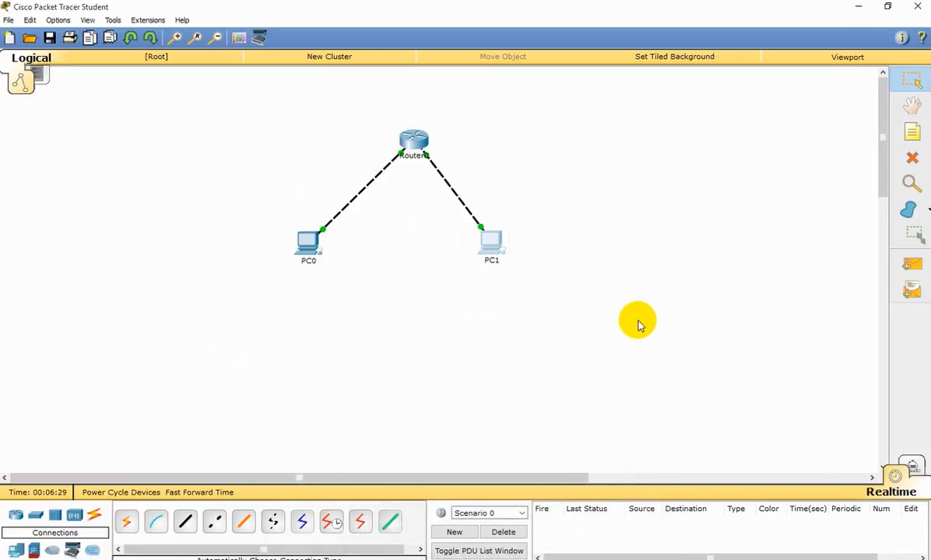
# Move the whole network lower in the workspace and spread PC0 and PC1 farther apart below the router.
pyautogui.moveTo(237, 131); pyautogui.dragTo(682, 347)
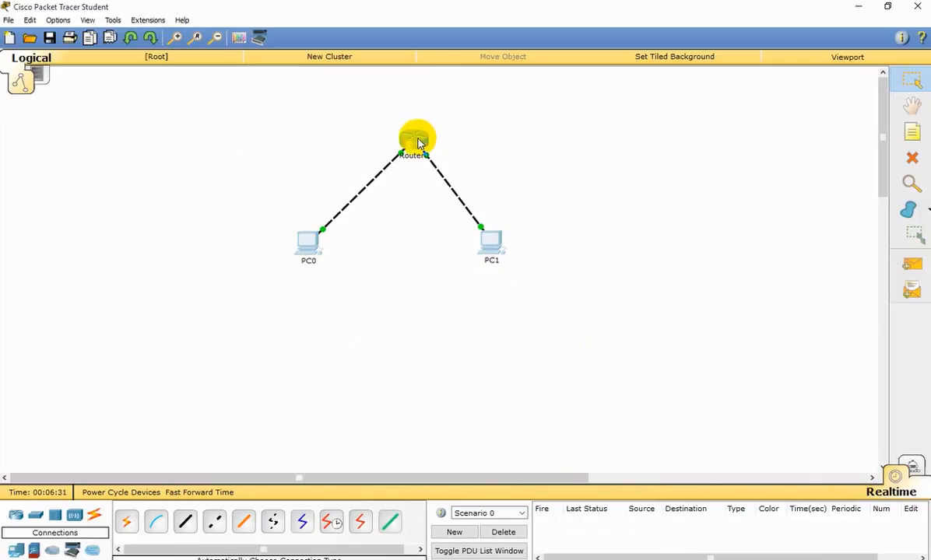
pyautogui.moveTo(421, 144); pyautogui.dragTo(438, 195)
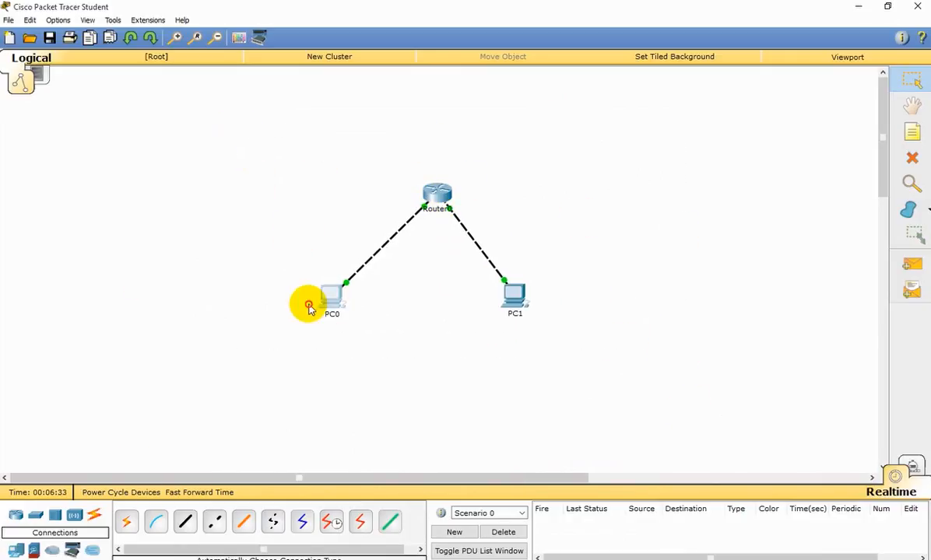
pyautogui.moveTo(331, 311); pyautogui.dragTo(254, 308)
pyautogui.moveTo(516, 299); pyautogui.dragTo(606, 297)
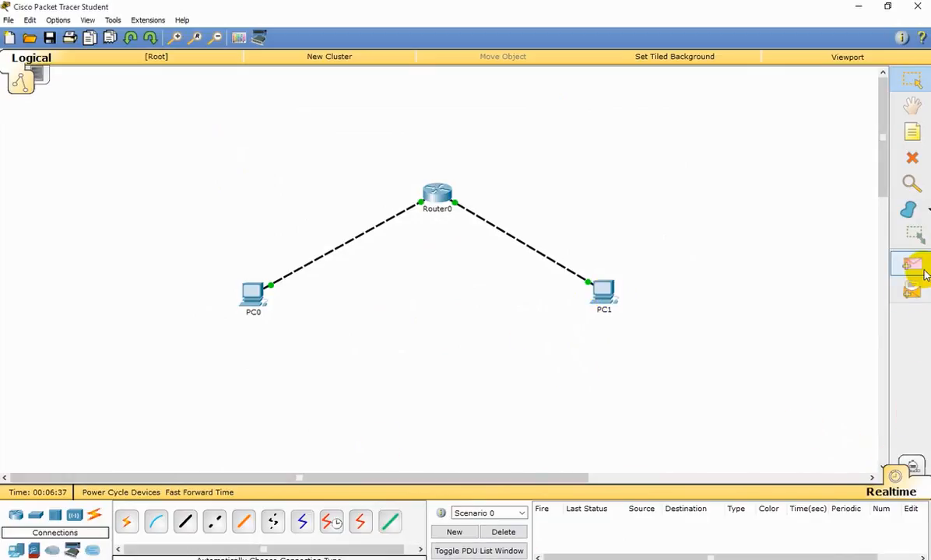
# Send a simple test PDU from PC0 to PC1 and delete that test scenario.
pyautogui.click(914, 266)
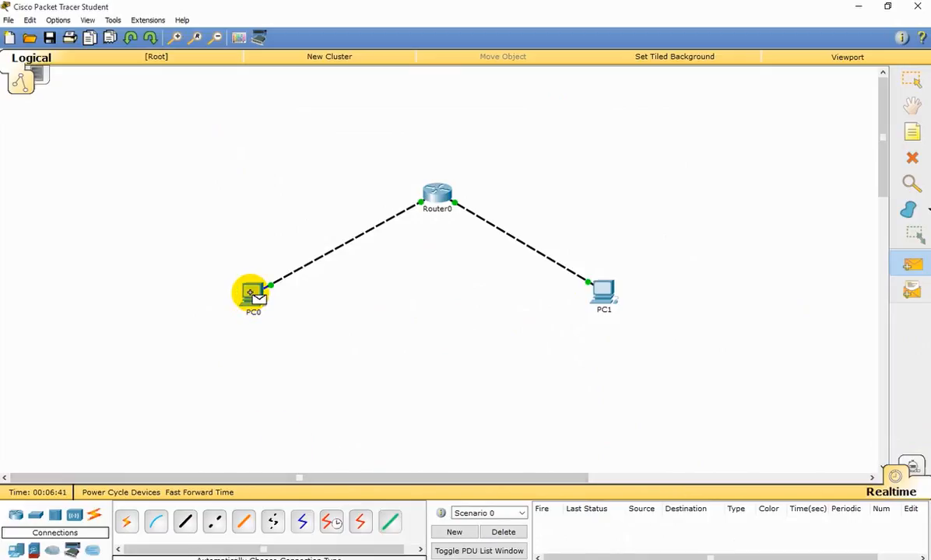
pyautogui.click(251, 294)
pyautogui.click(601, 292)
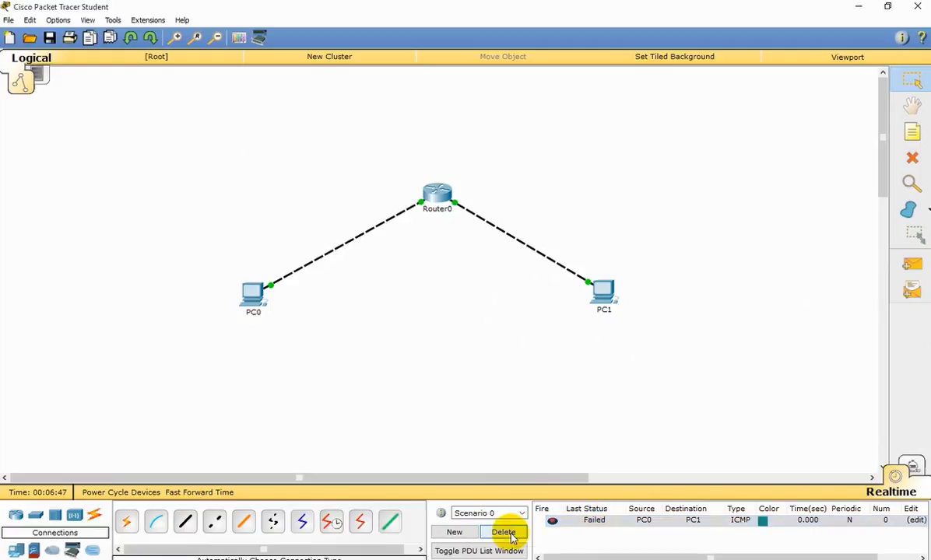
pyautogui.click(503, 532)
# Send a new simple PDU from PC0 to PC1 to test connectivity across the router.
pyautogui.click(911, 265)
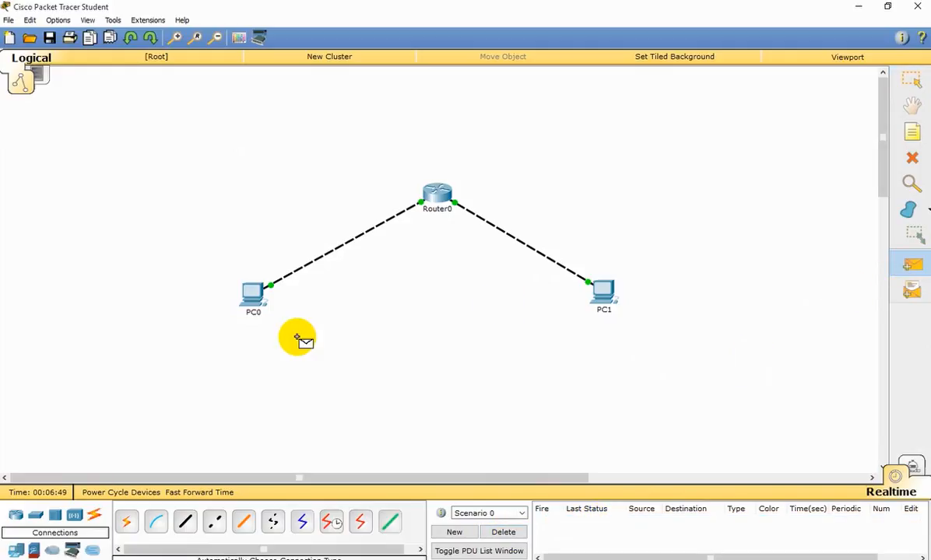
pyautogui.click(253, 295)
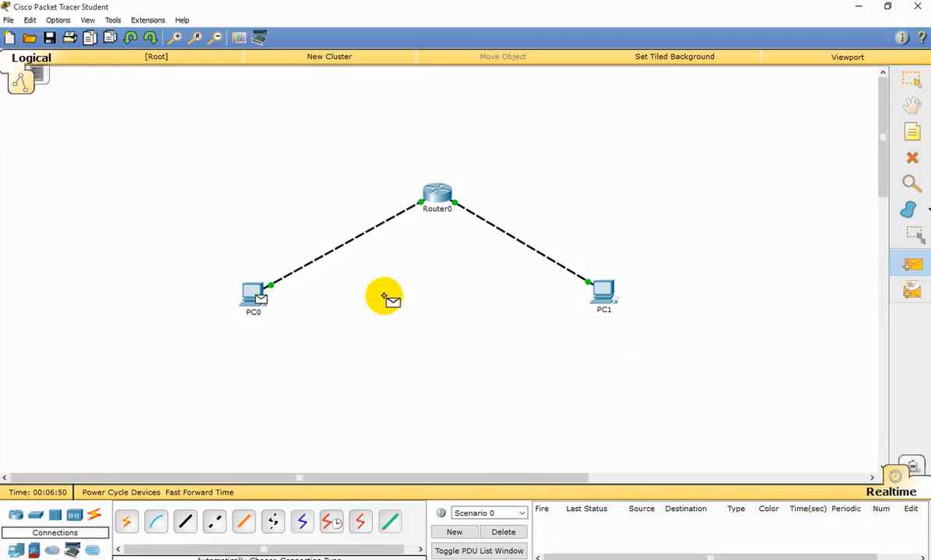
pyautogui.click(600, 294)
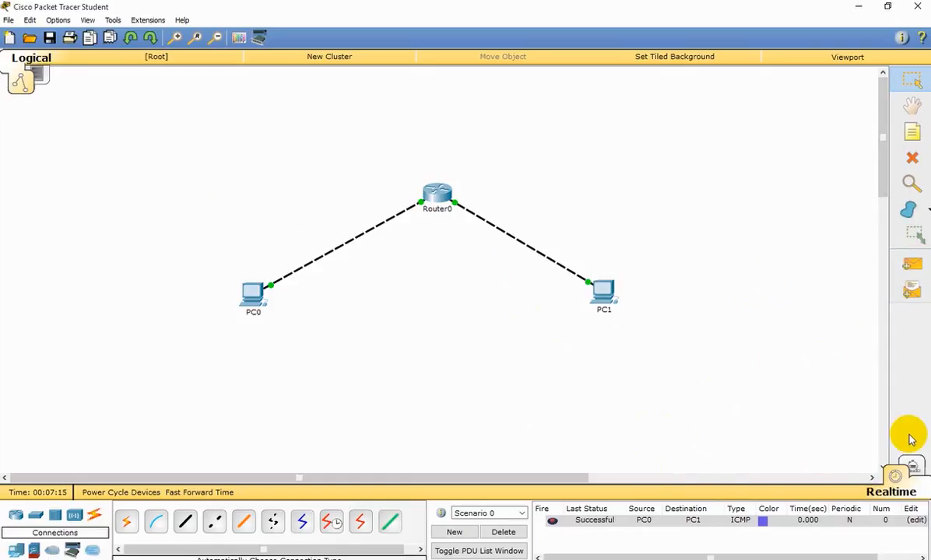
# Switch to simulation mode, auto-play the PDU from PC0 to PC1, and close the simulation panel to watch it in the workspace.
pyautogui.click(915, 464)
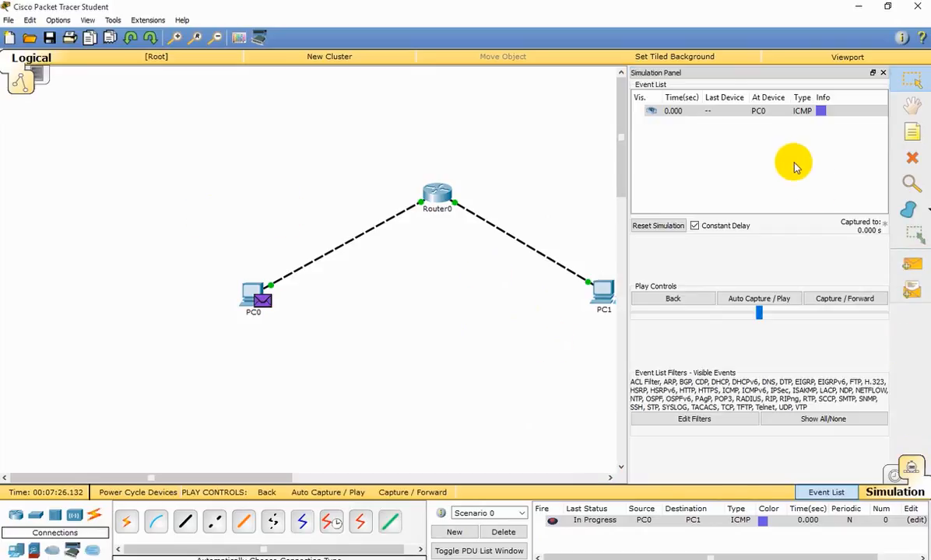
pyautogui.click(781, 302)
pyautogui.click(883, 73)
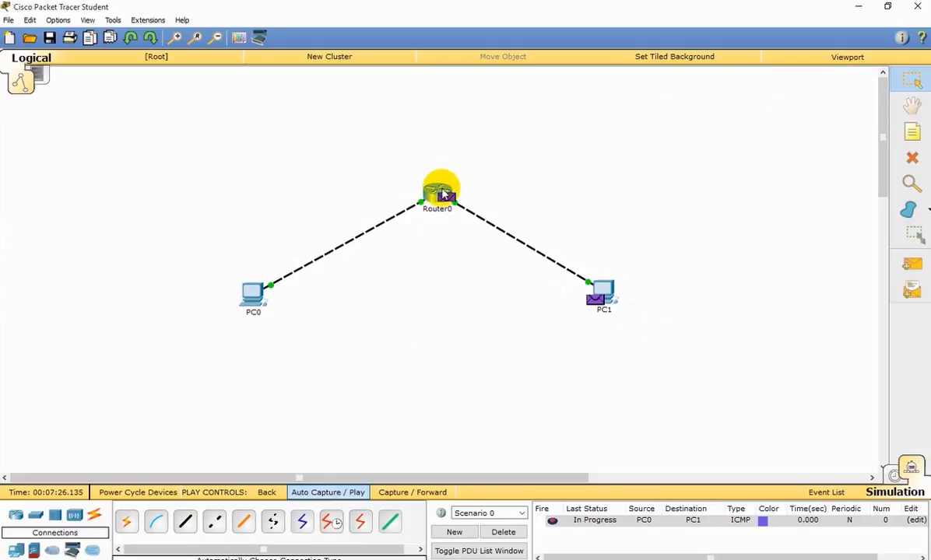
pyautogui.moveTo(439, 223)
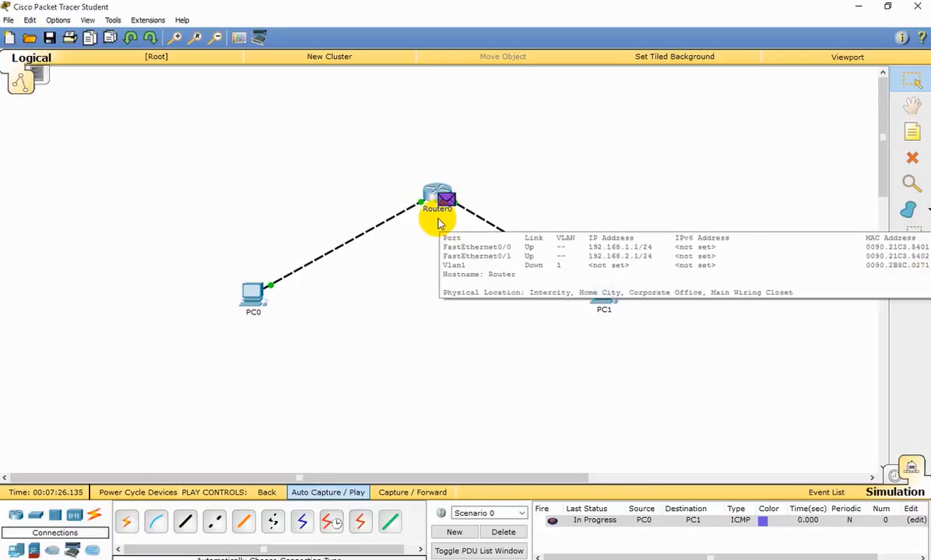